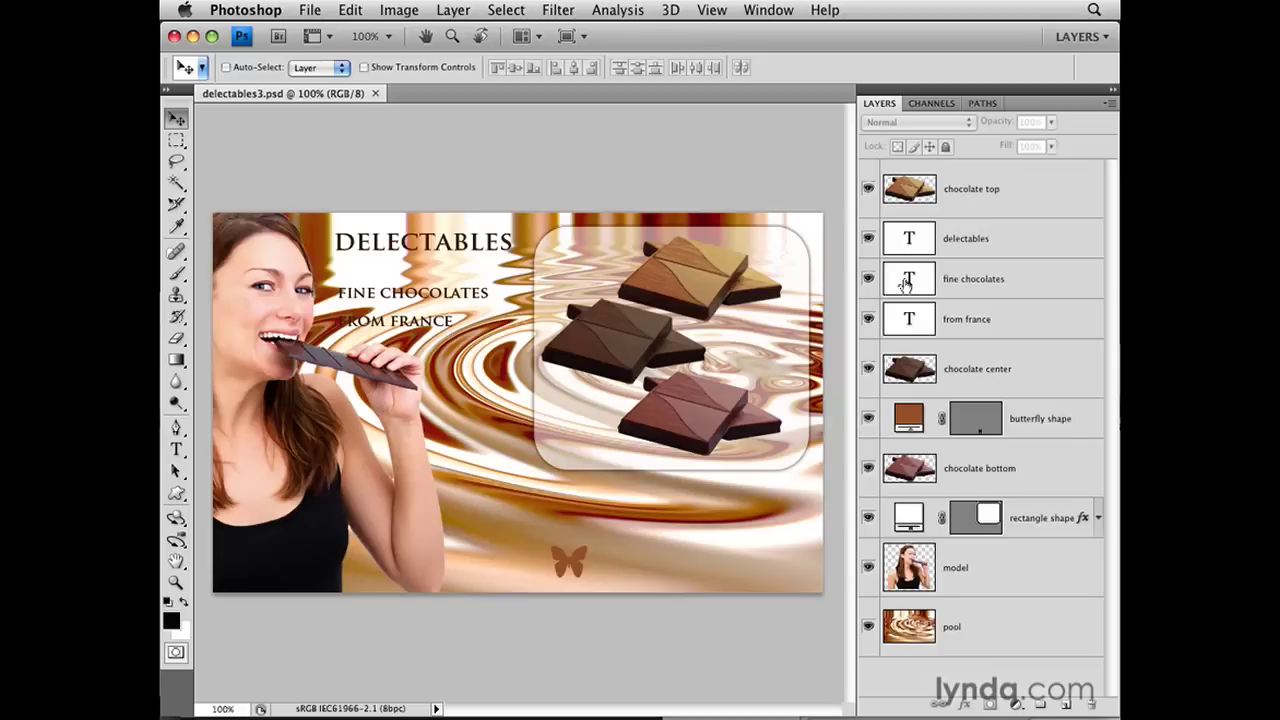
Step: Select the delectables, fine chocolates and from france layers, drag them lower, and add the butterfly shape
left_click(1020, 247)
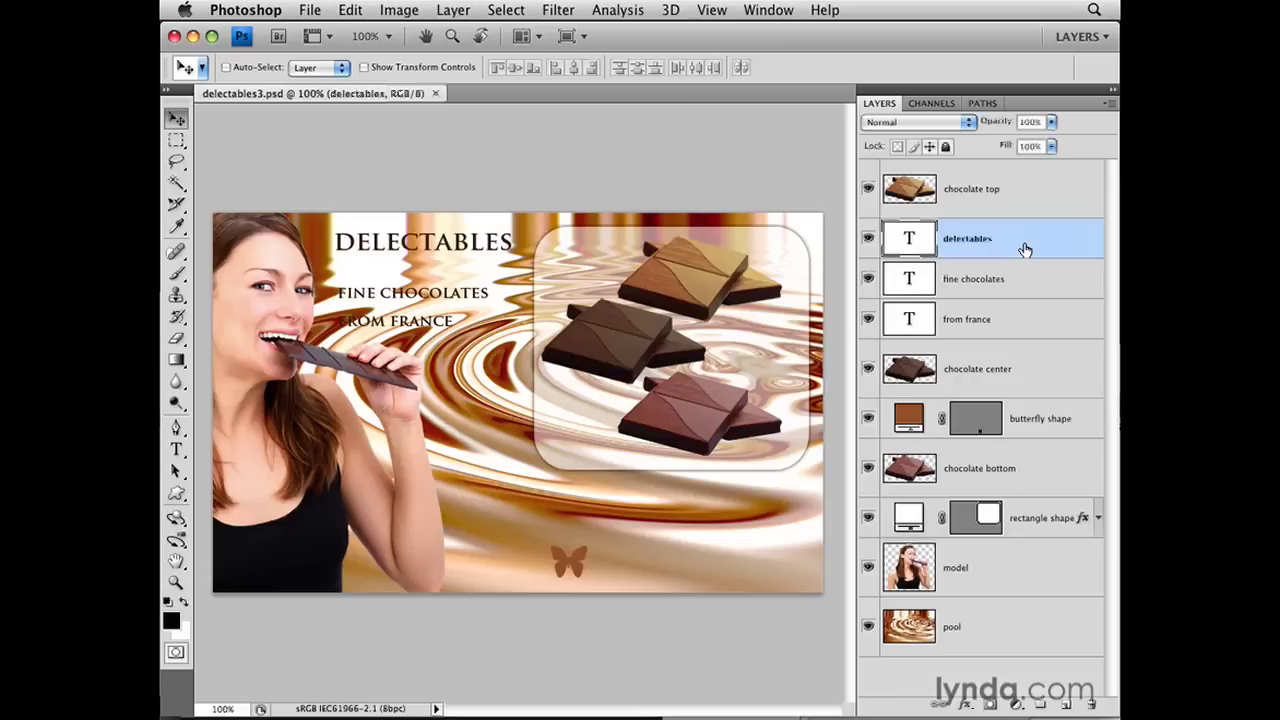
left_click(1024, 335, "shift")
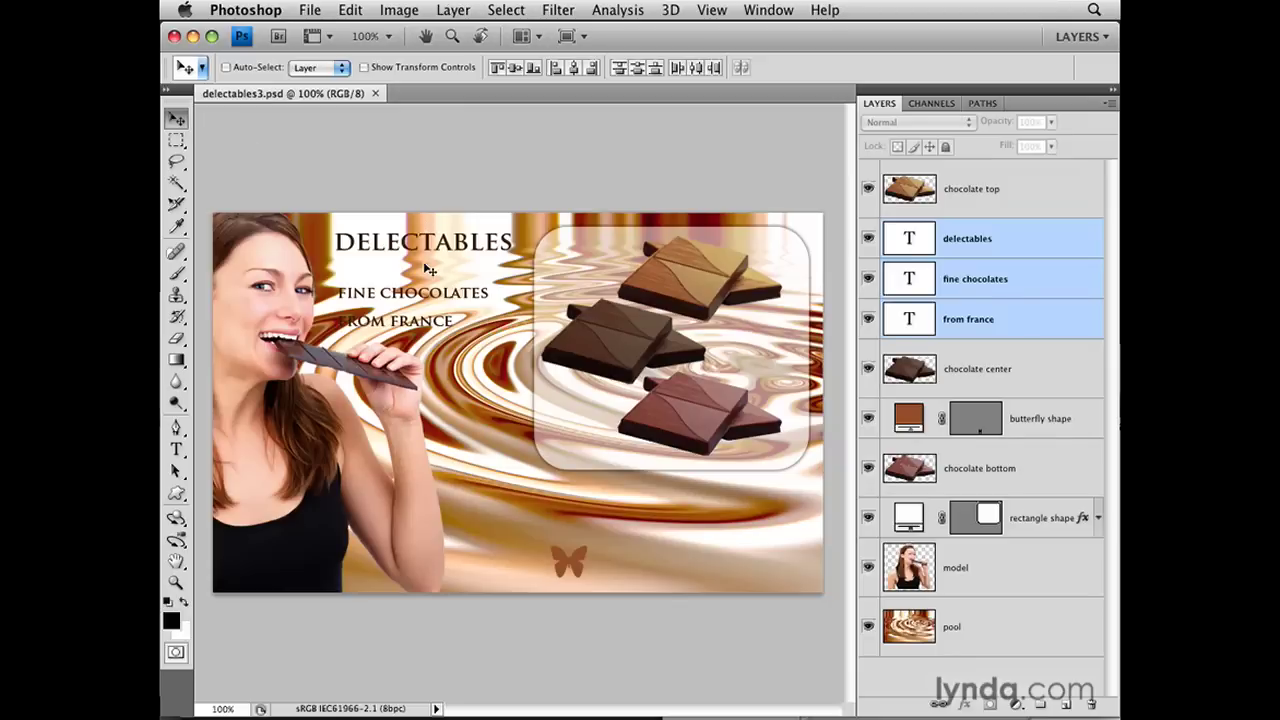
left_click_drag(428, 270, 485, 510)
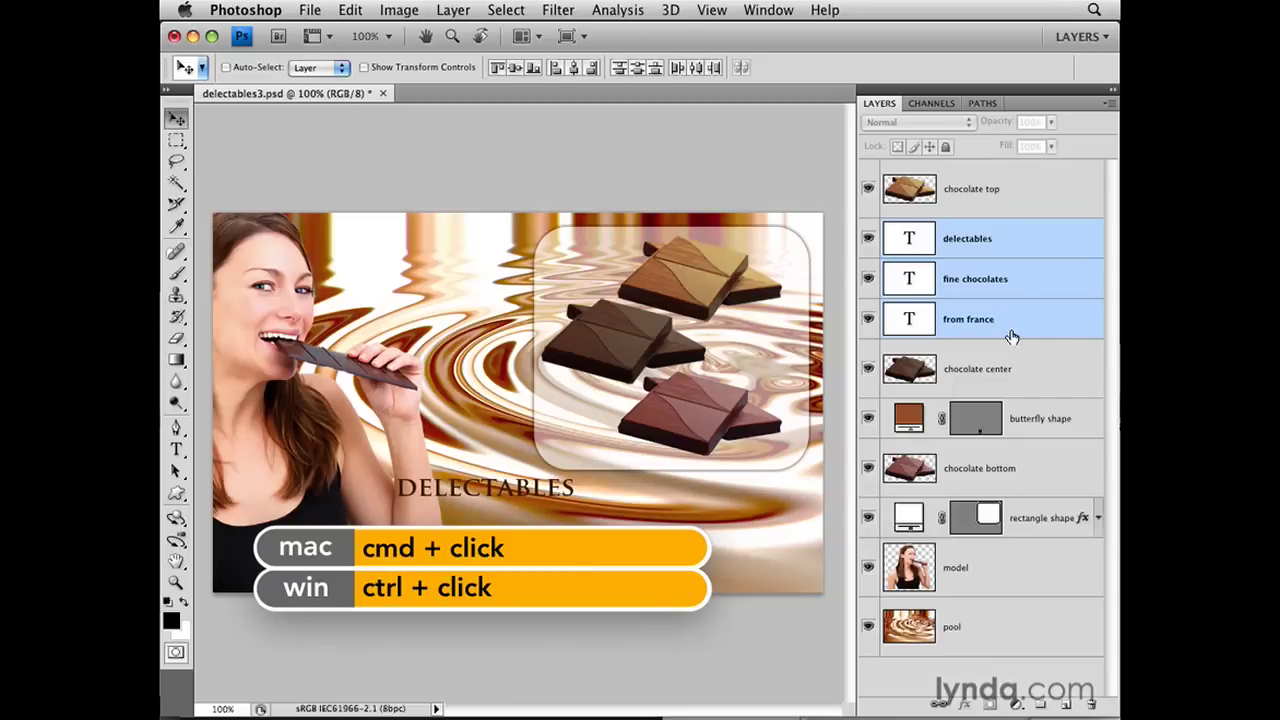
left_click(1068, 436, "super")
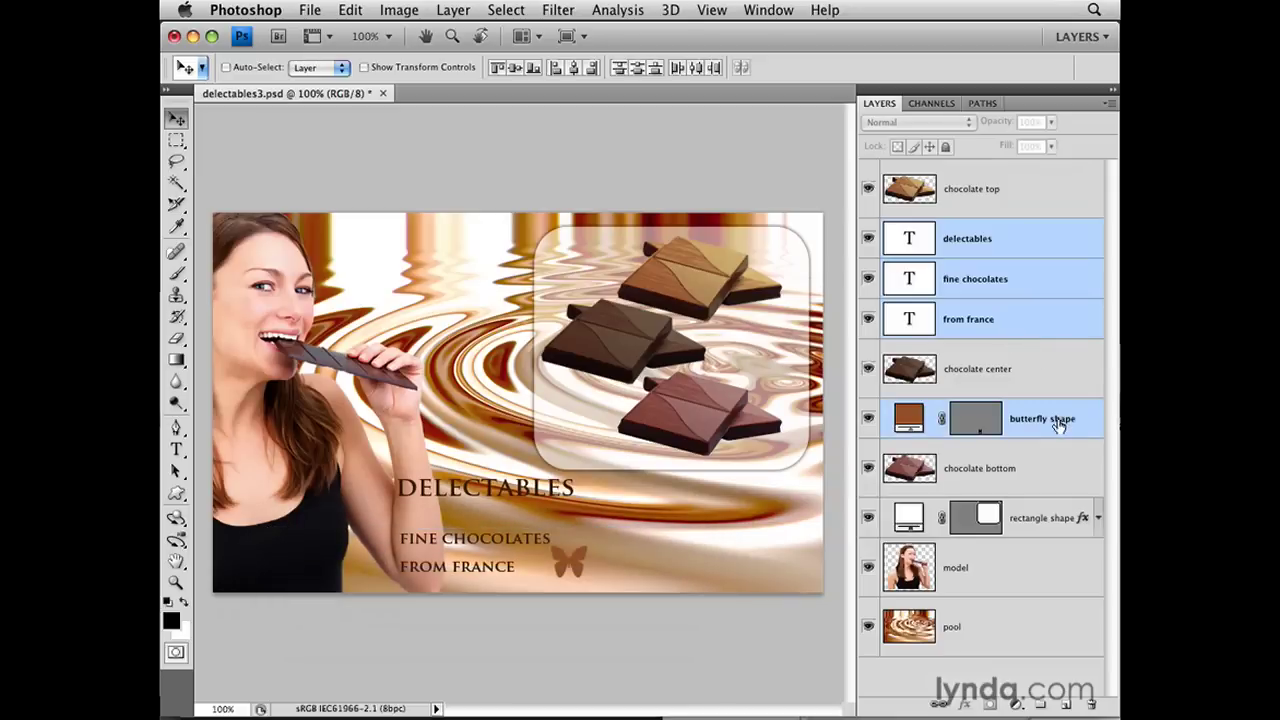
Step: Move the text and butterfly right, then shift only the three text lines slightly left
left_click_drag(523, 495, 736, 496)
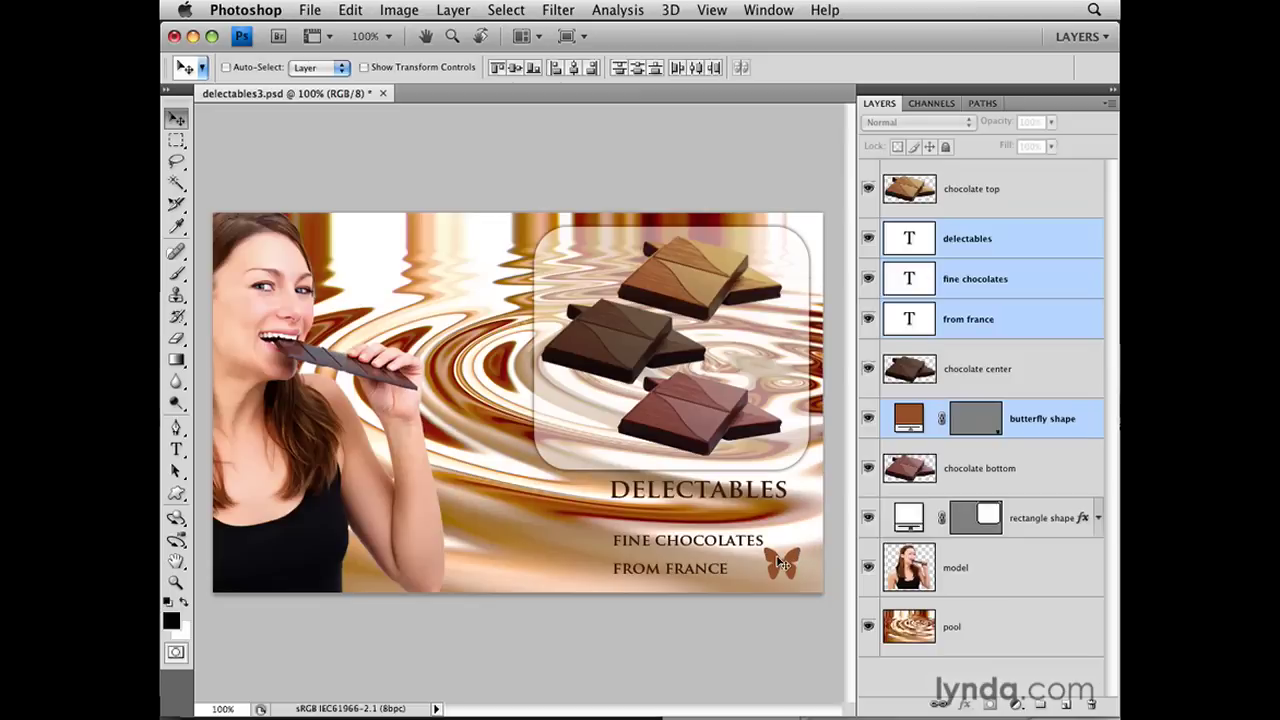
left_click(1057, 434, "super")
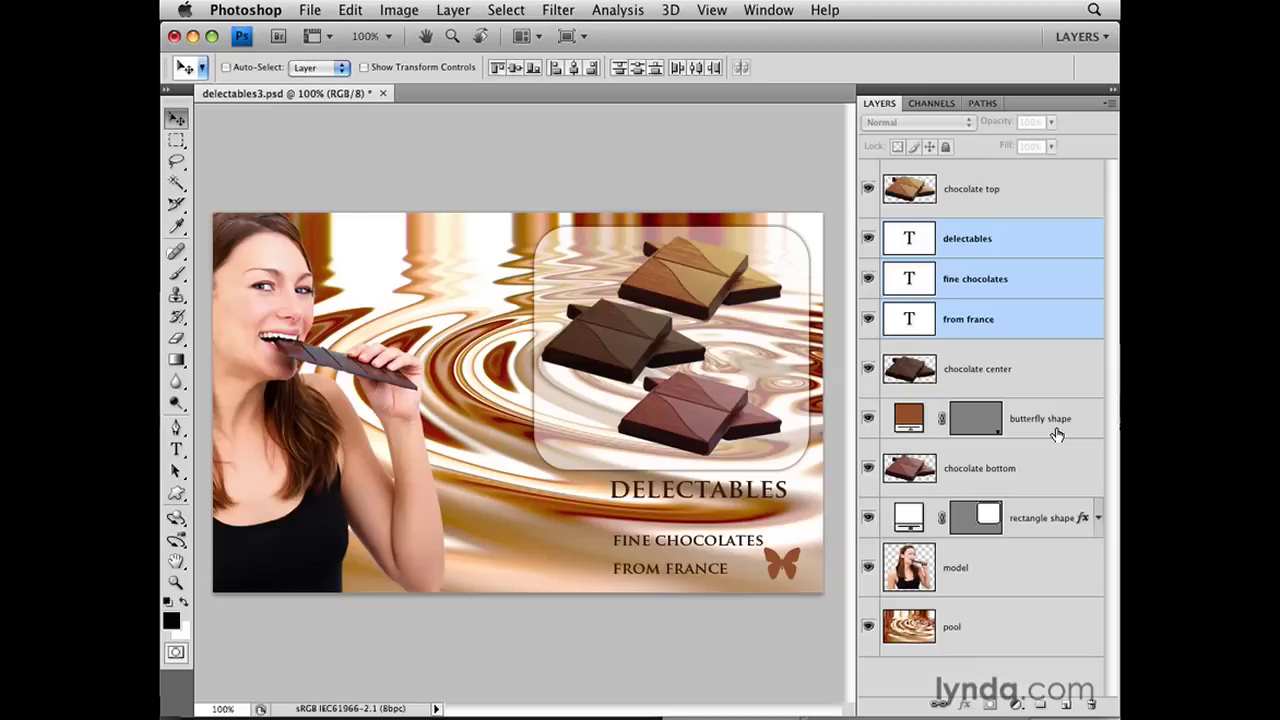
left_click_drag(744, 492, 681, 498)
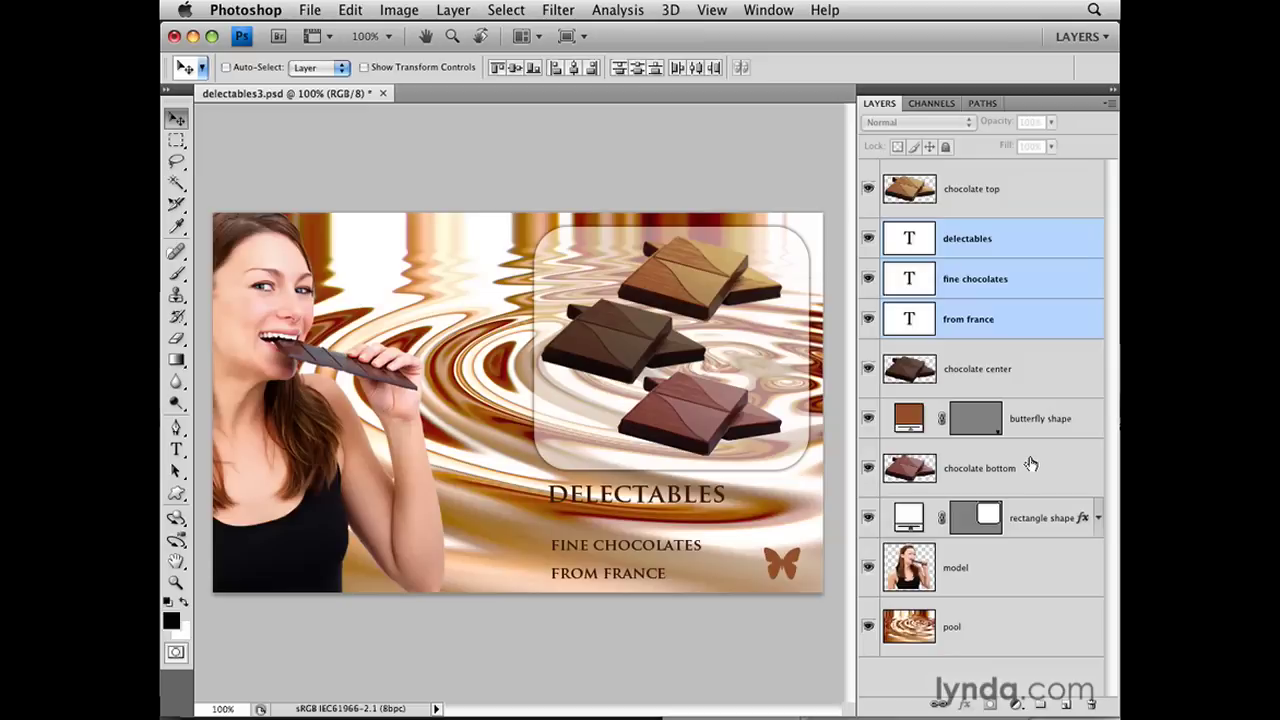
Step: Select chocolate top, then add chocolate center and chocolate bottom in the Layers panel
left_click(977, 204)
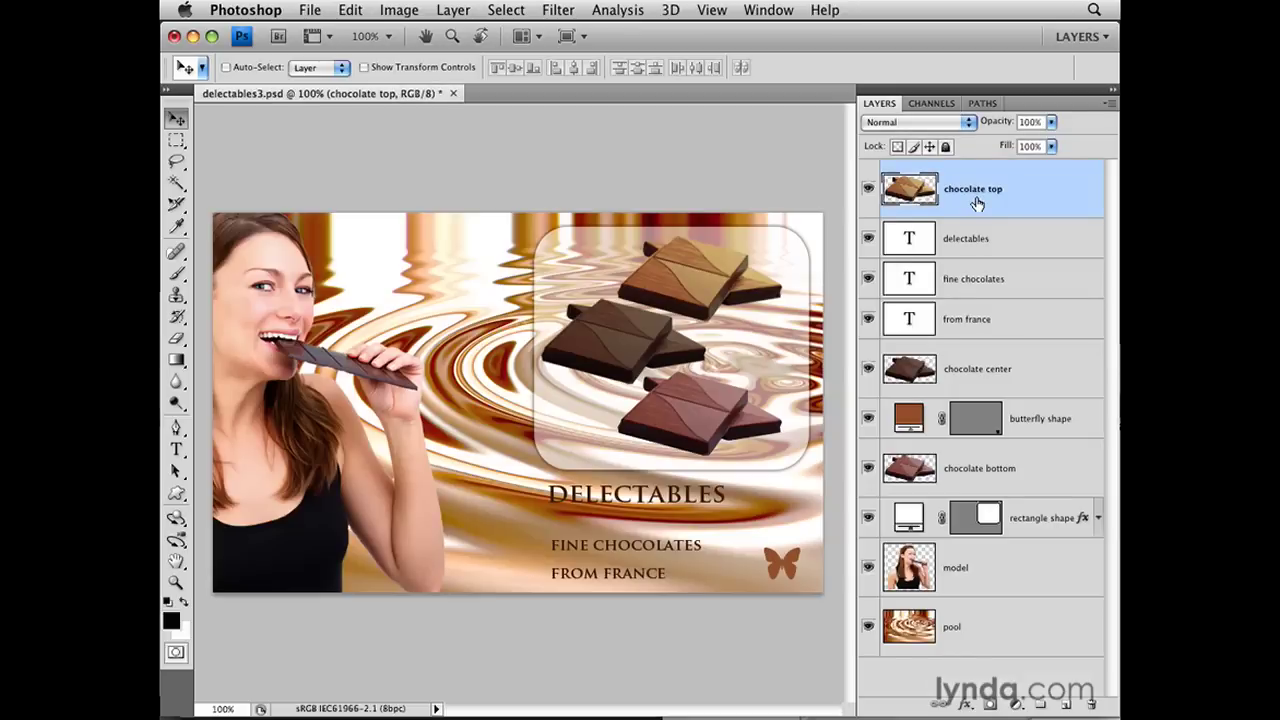
left_click(1023, 383, "super")
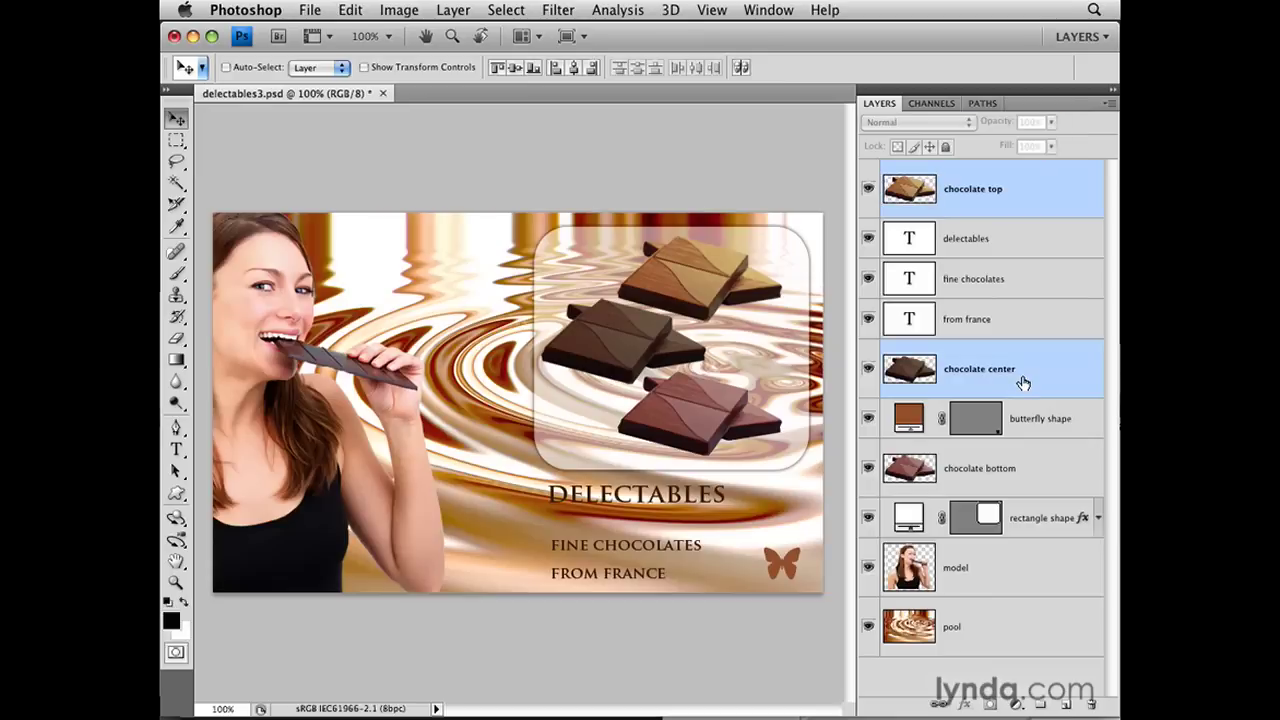
left_click(1040, 485, "super")
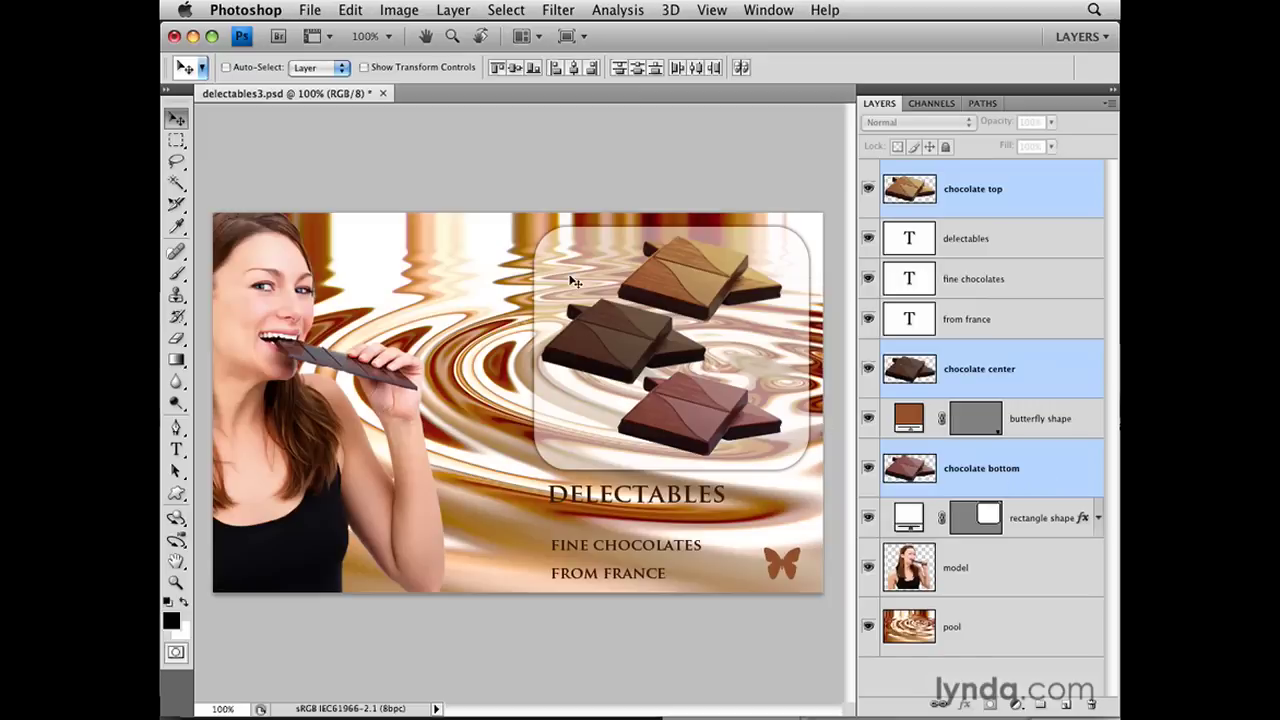
Step: Enable Show Transform Controls in the Move tool options for the three chocolate layers
left_click(350, 10)
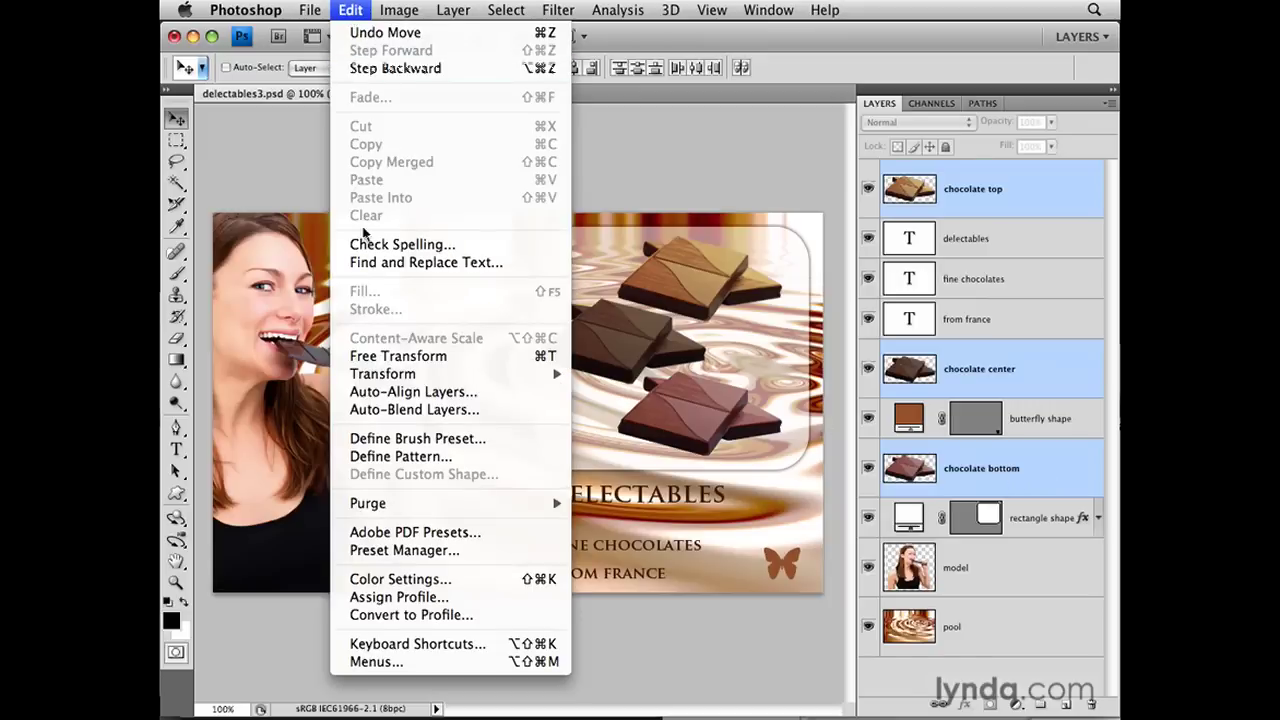
mouse_move(364, 376)
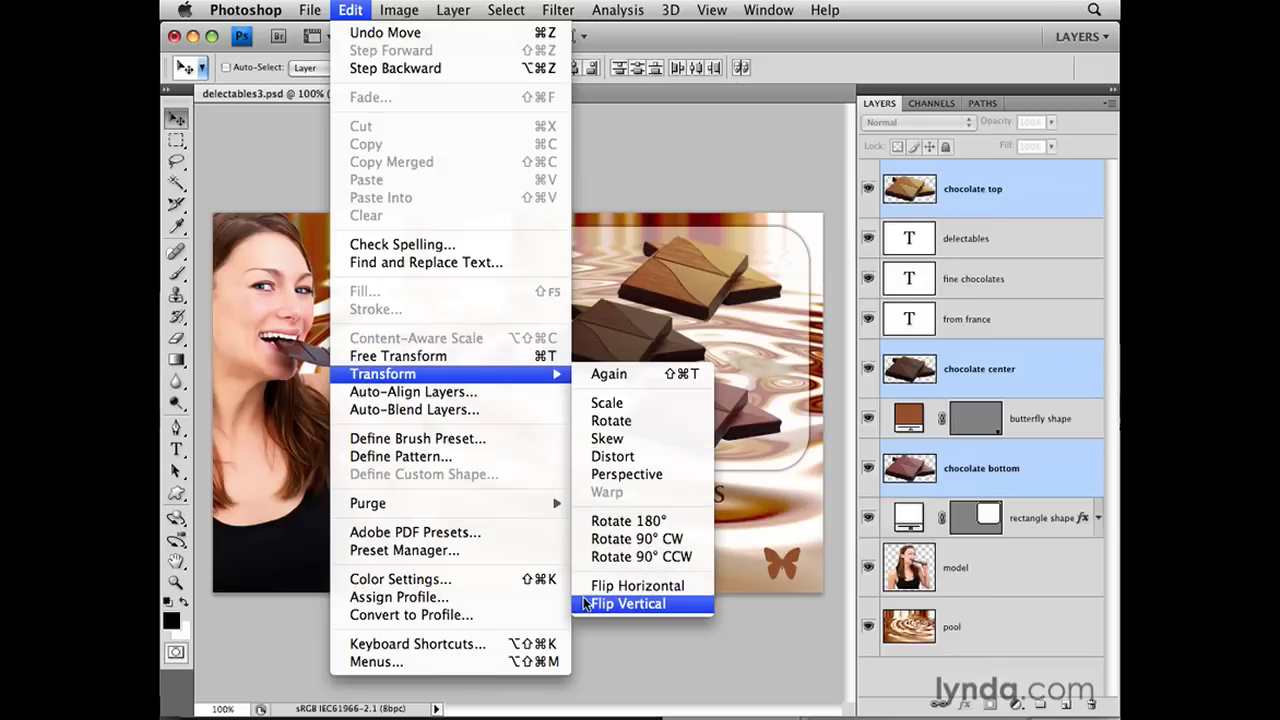
left_click(636, 160)
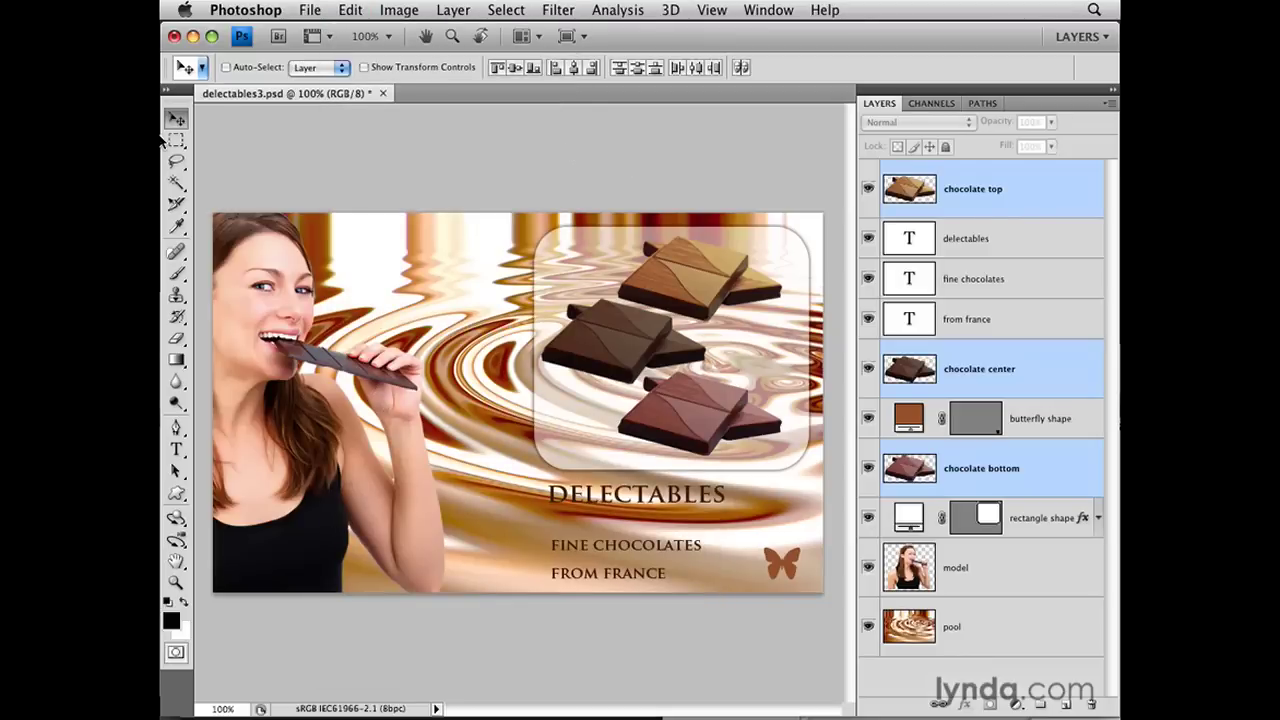
left_click(364, 68)
Step: Scale the chocolates to 73.5%, rotate them 3.2°, nudge them up-left, and commit
left_click_drag(540, 236, 603, 296)
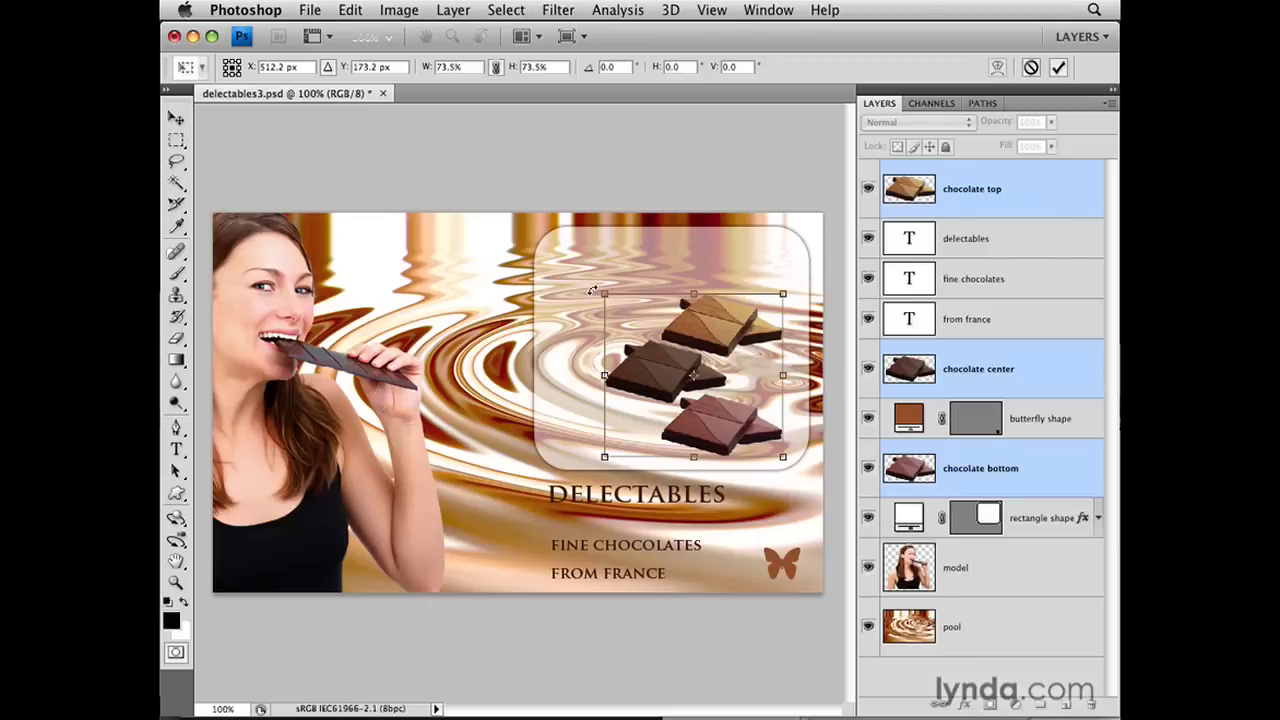
left_click_drag(591, 286, 591, 279)
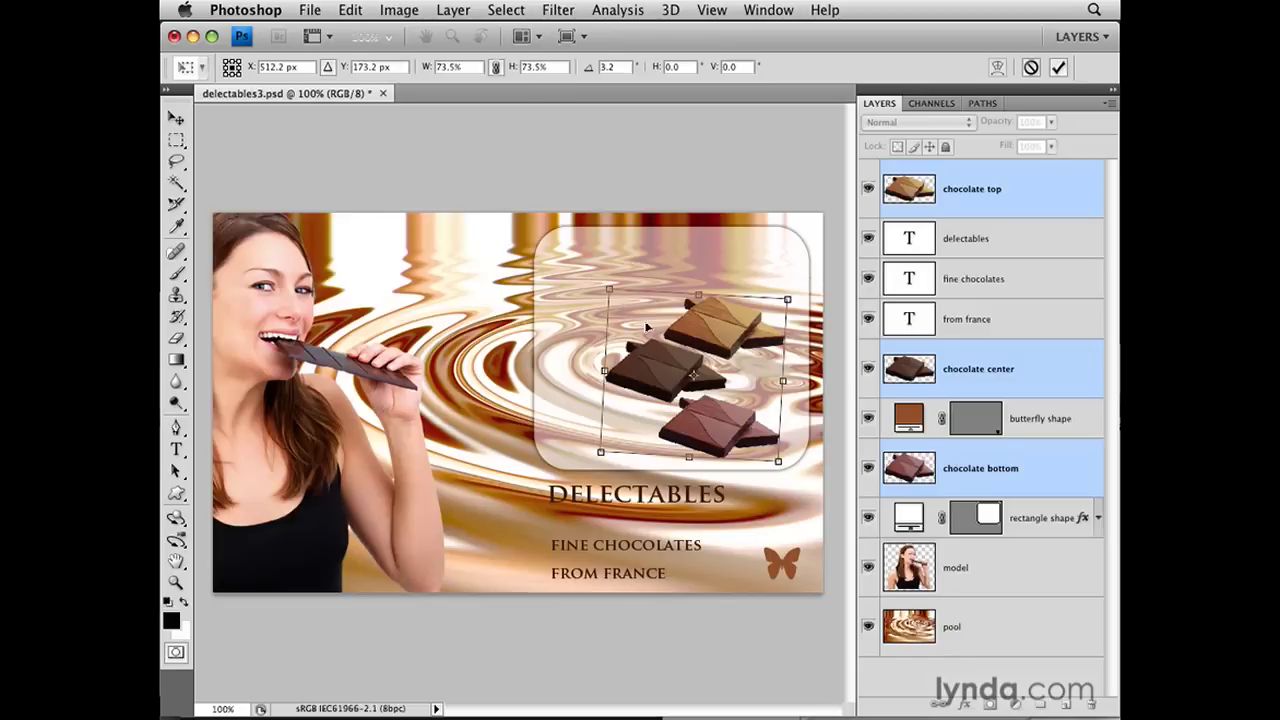
left_click_drag(658, 335, 641, 303)
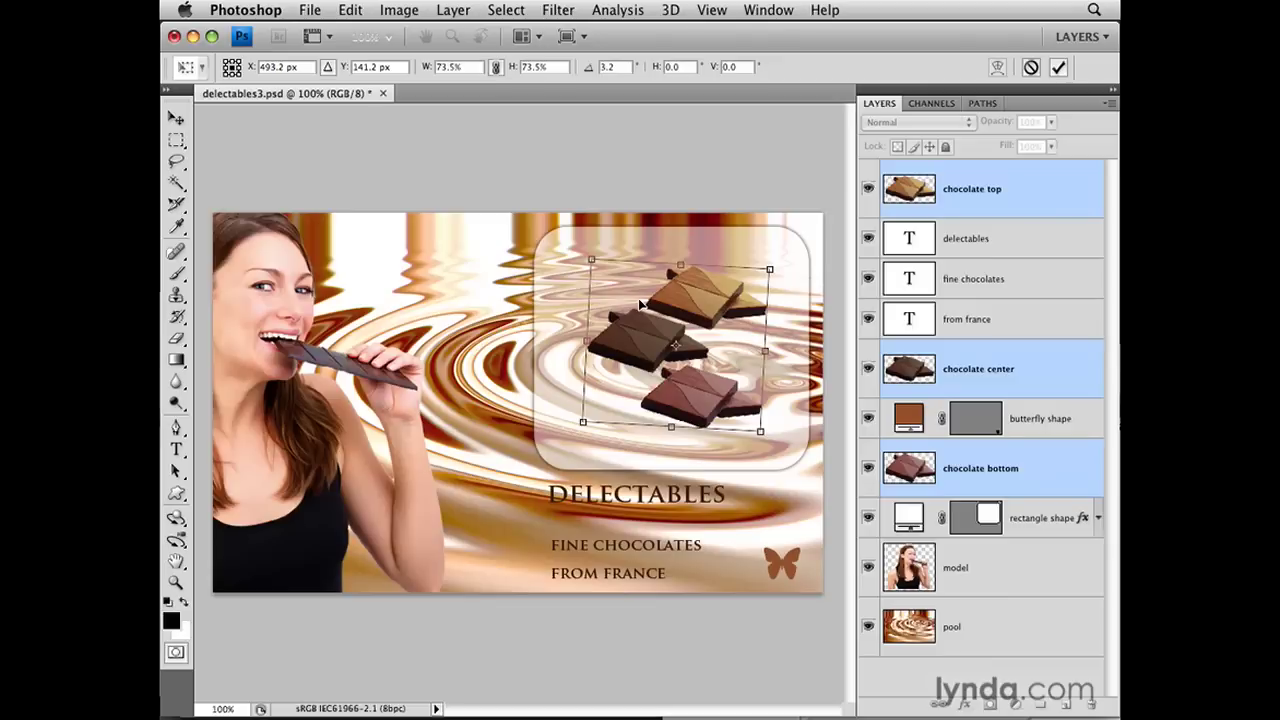
left_click(1060, 68)
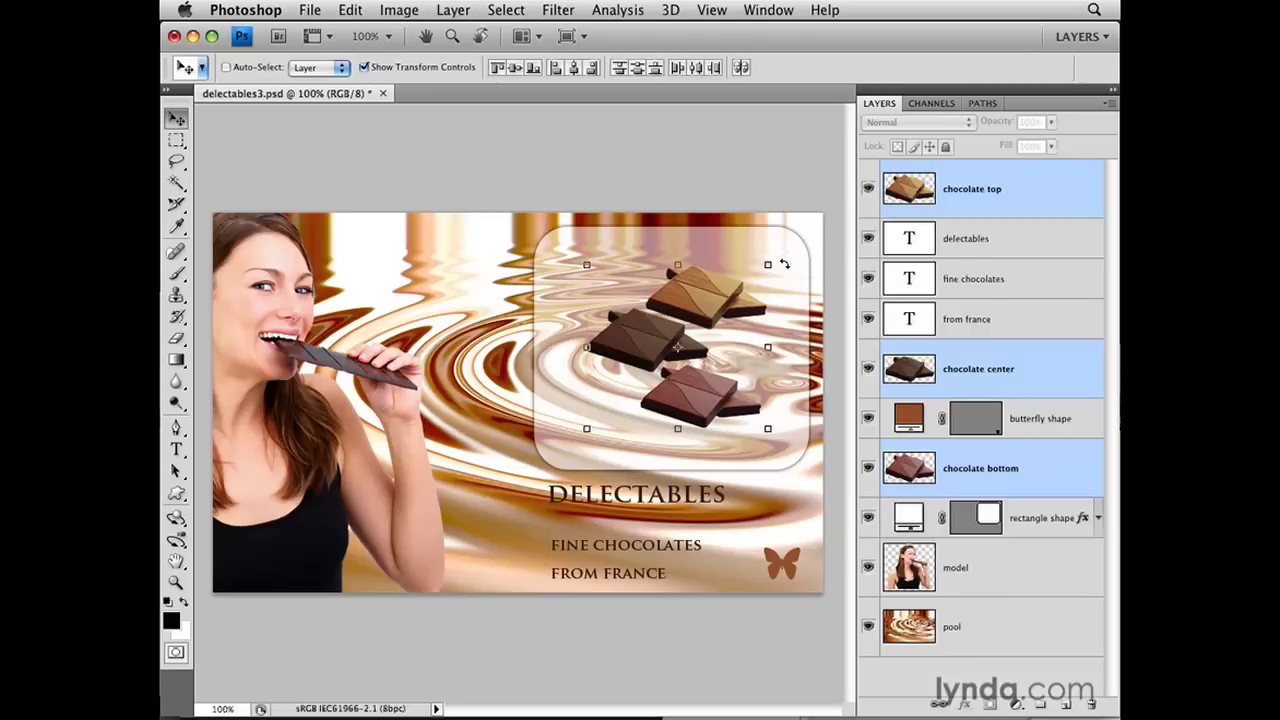
Step: Hide the transform controls and select the delectables, fine chocolates and from france layers
left_click(364, 67)
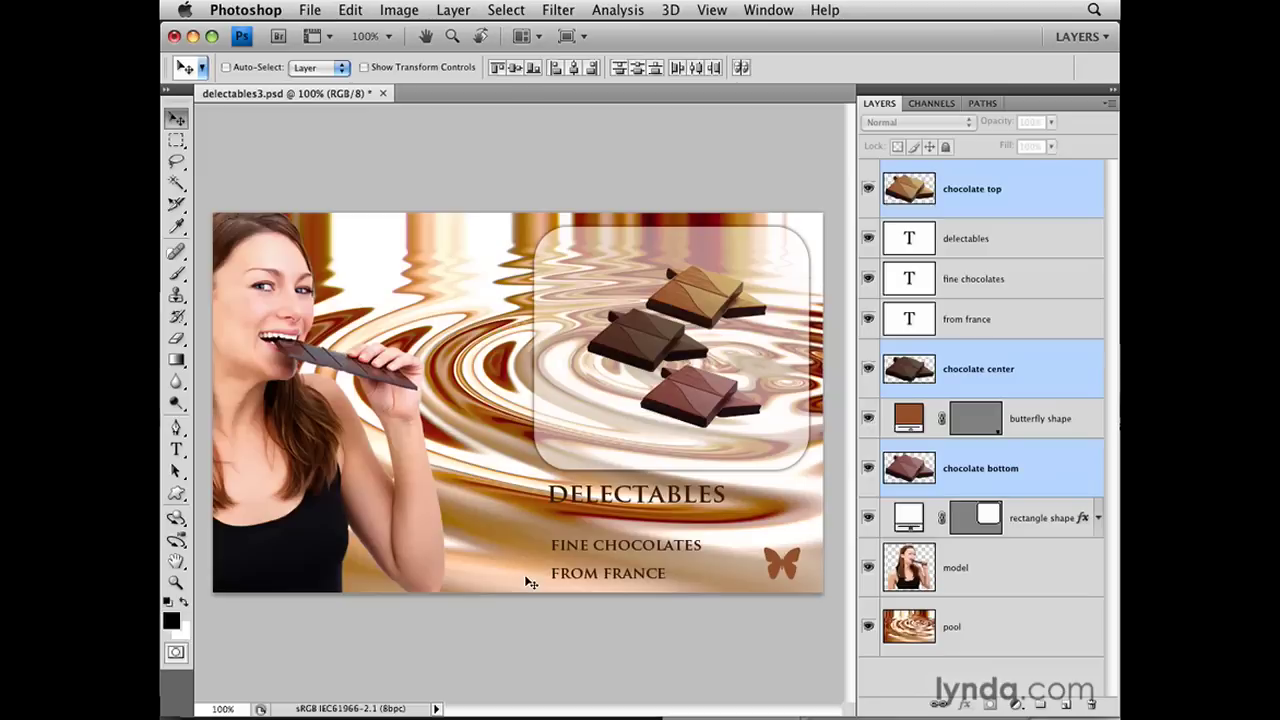
left_click(1049, 251)
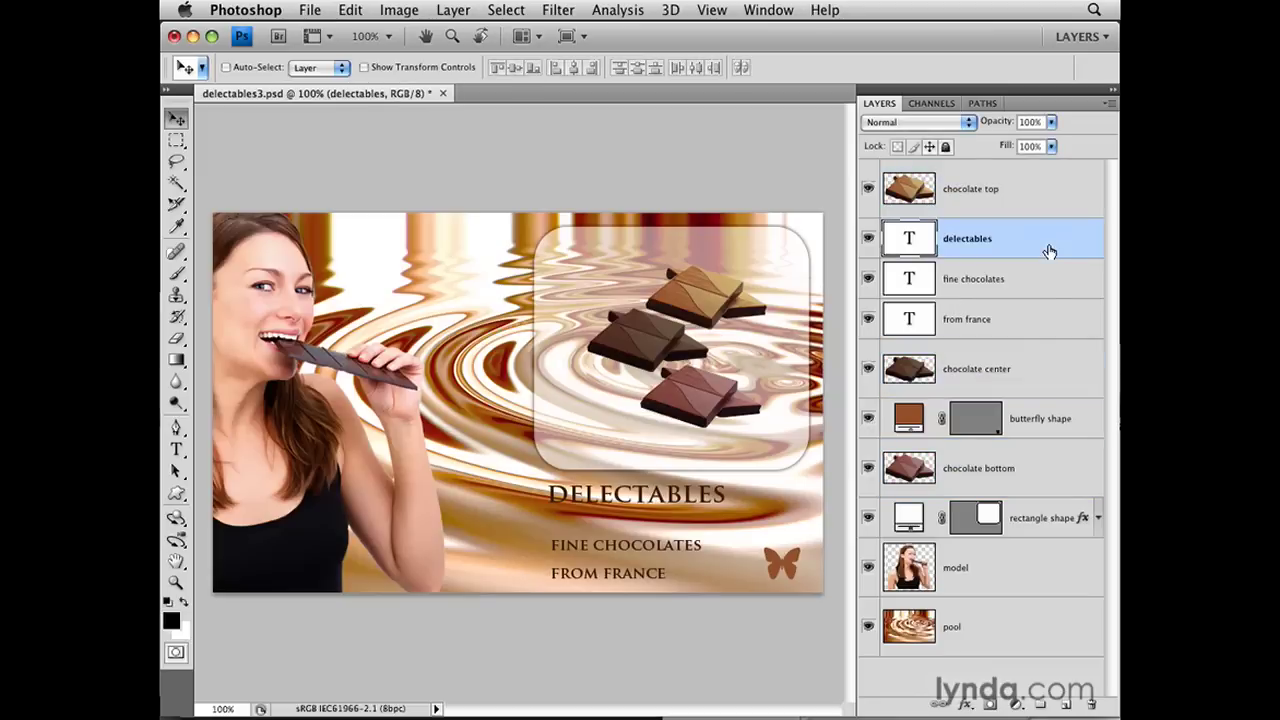
left_click(1043, 330, "shift")
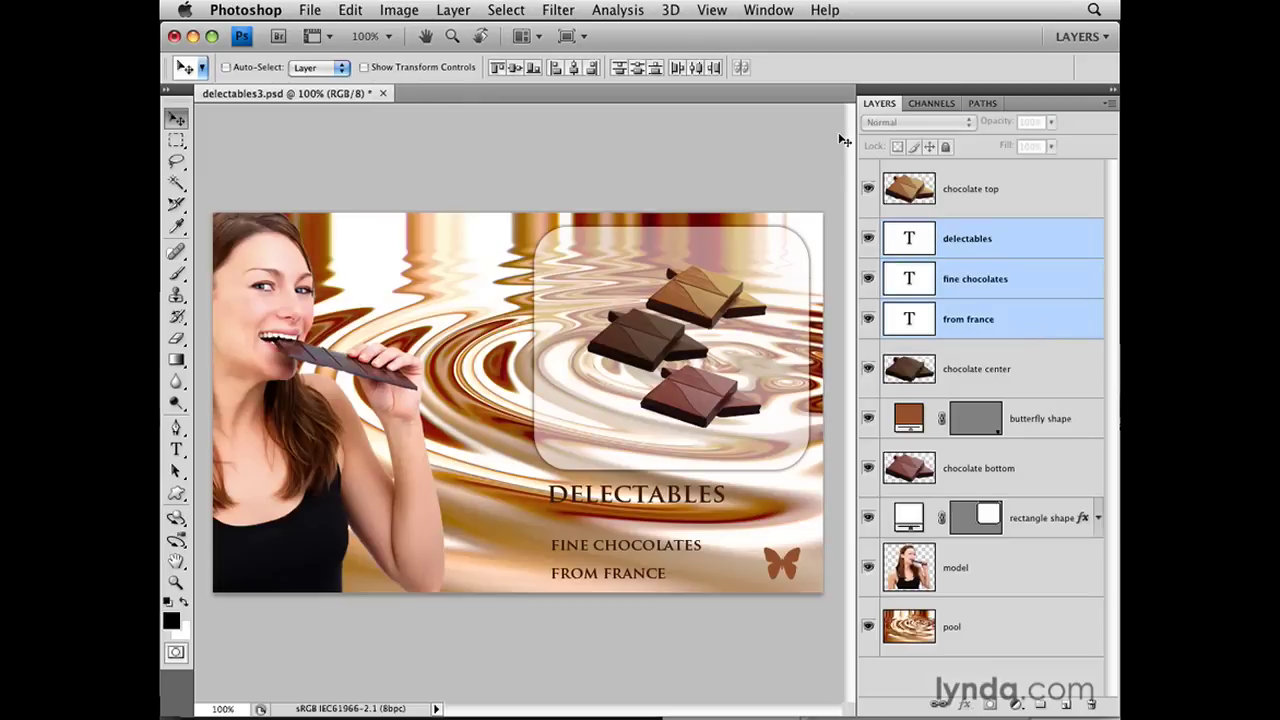
left_click(790, 12)
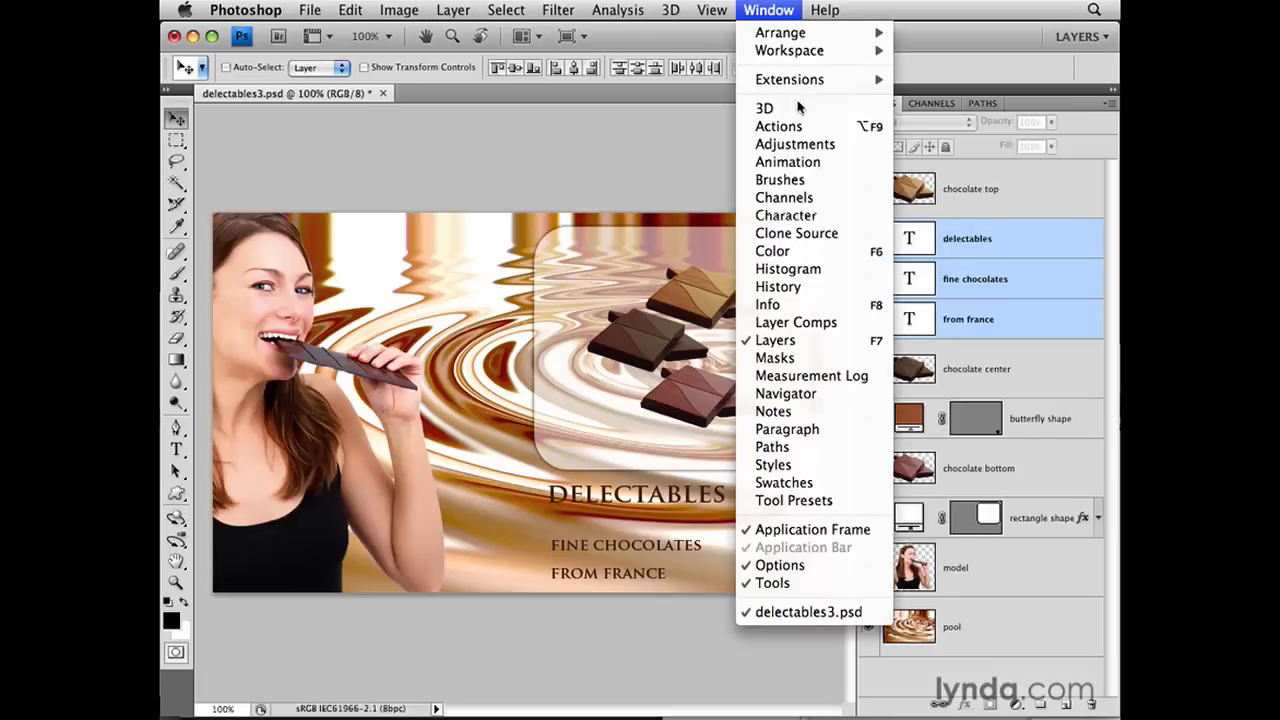
Step: Apply a Styles panel preset with inner glow, bevel and emboss, and colour and gradient overlays
left_click(810, 466)
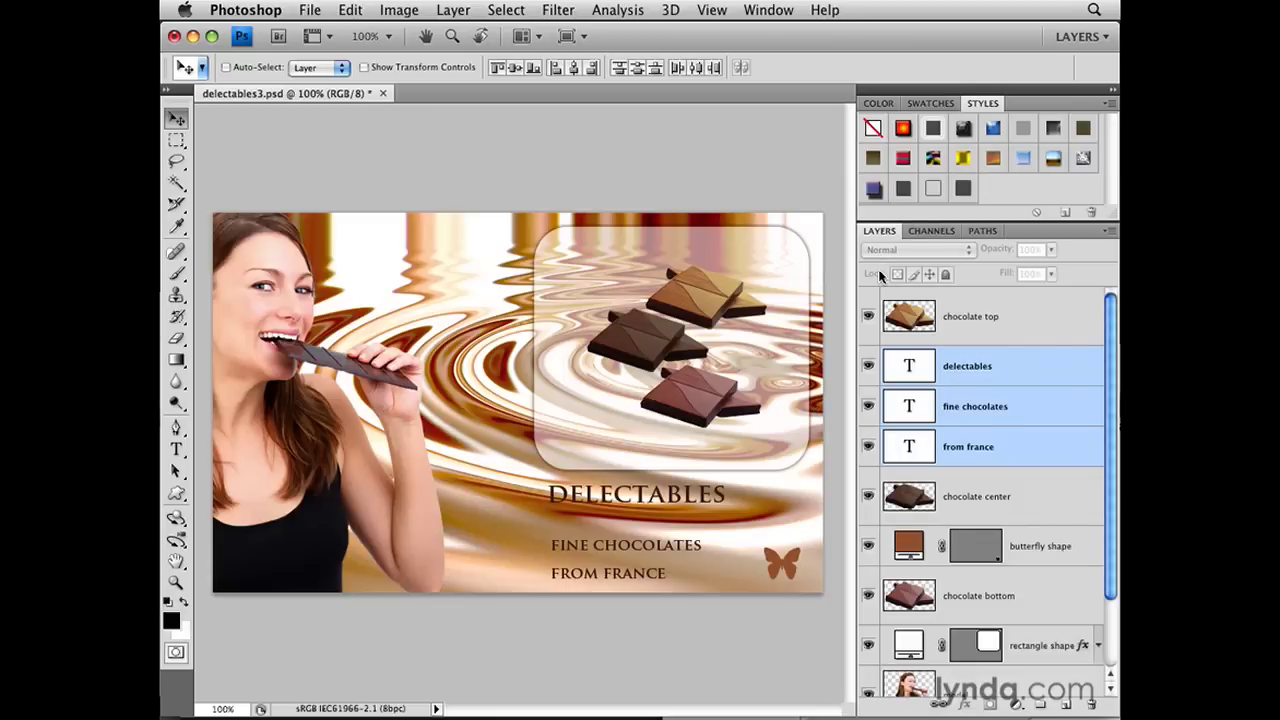
left_click(994, 132)
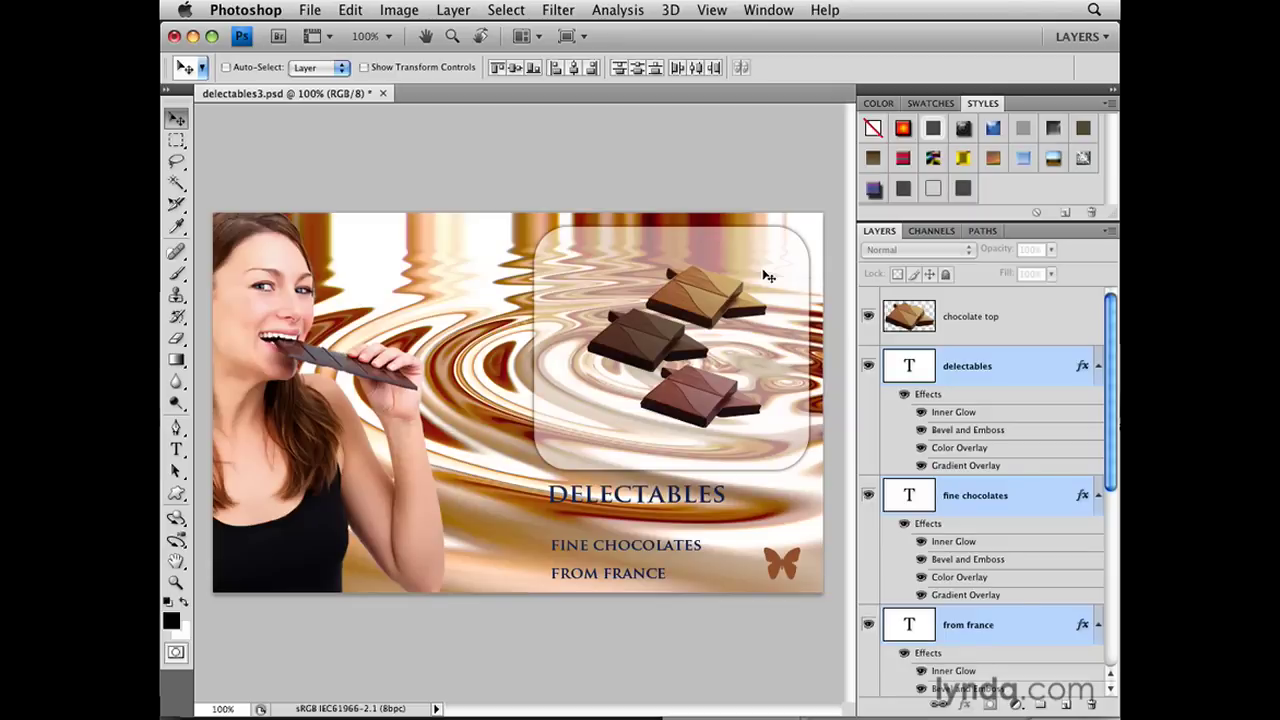
left_click(175, 452)
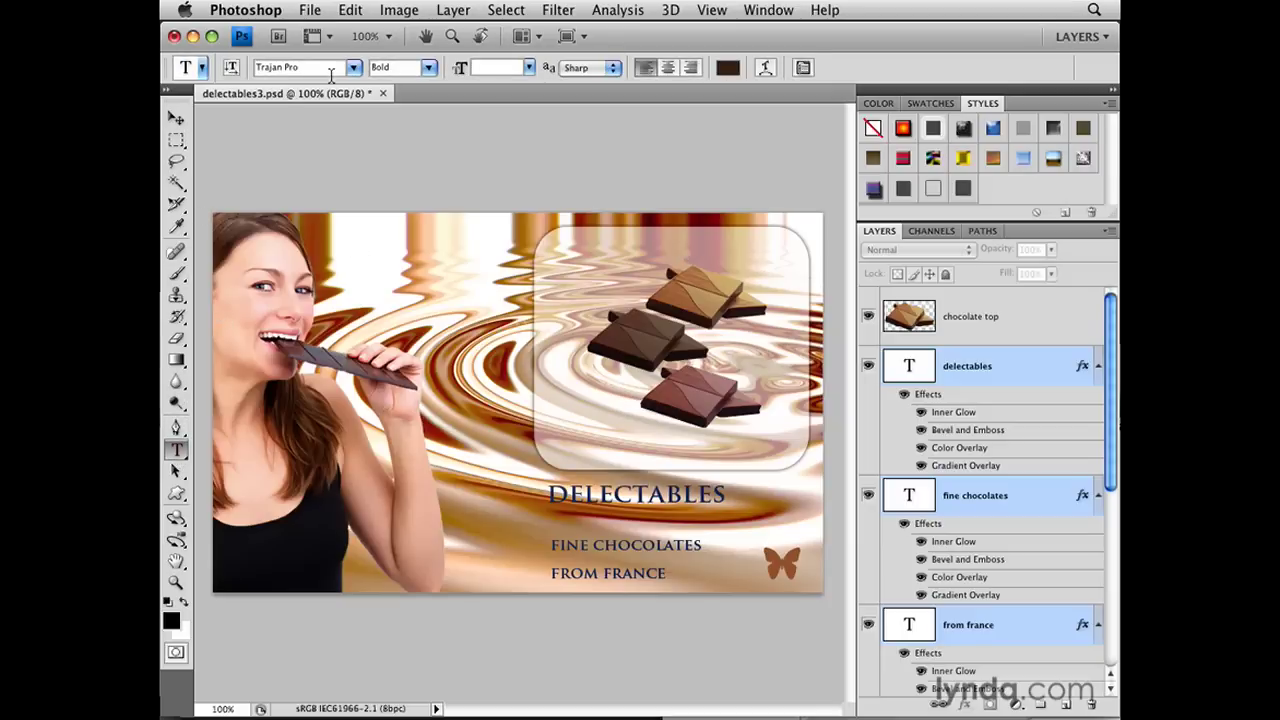
Step: Set the font of the three text lines to Lucida Calligraphy Italic
left_click(353, 69)
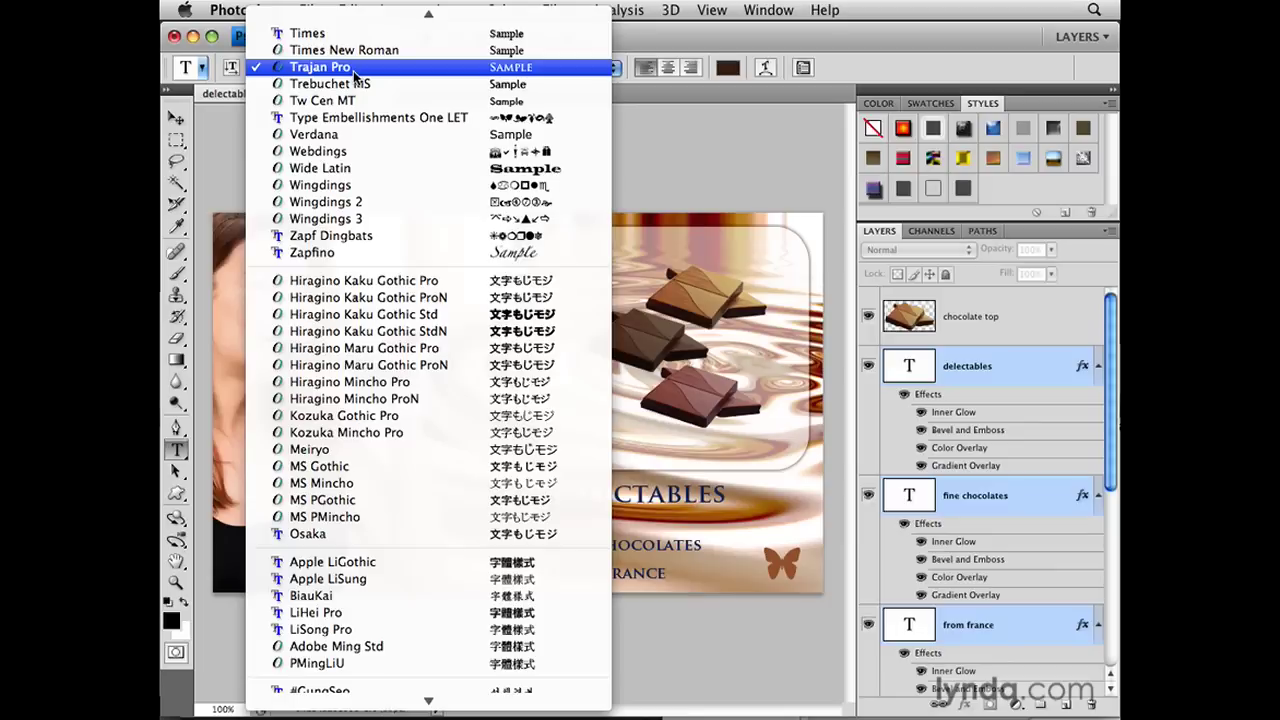
scroll(360, 50, "up", 15)
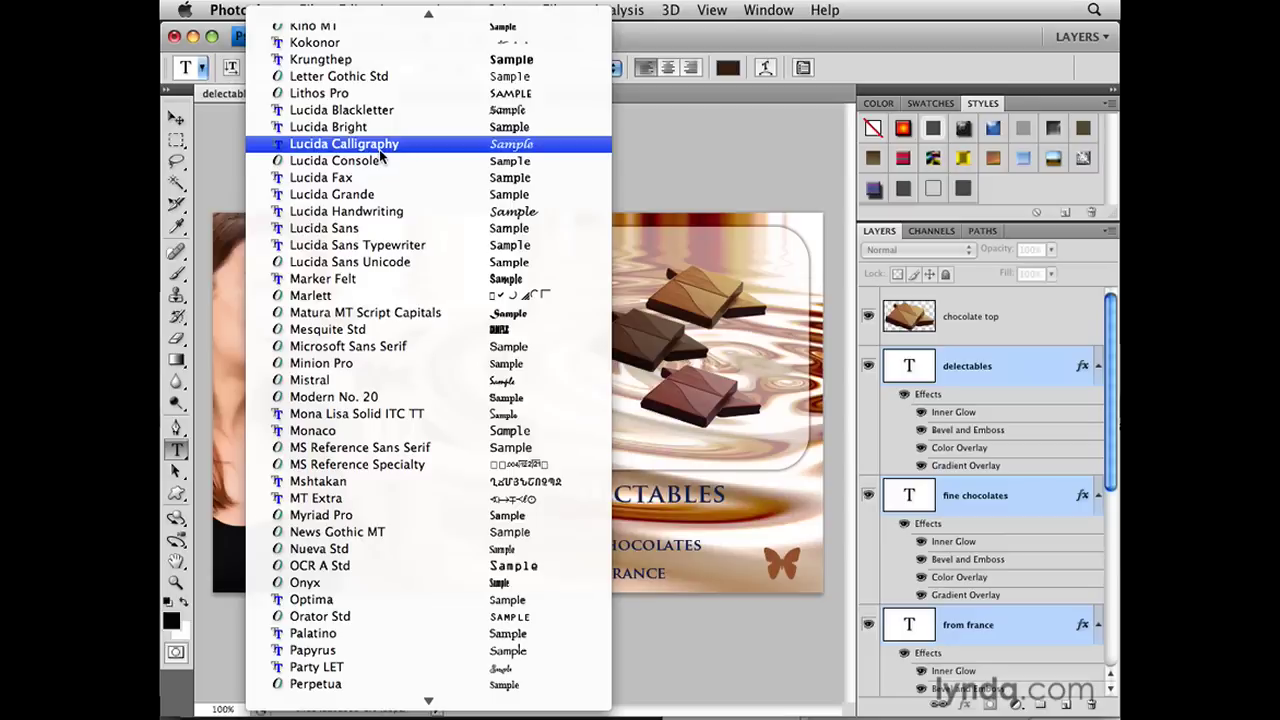
left_click(381, 150)
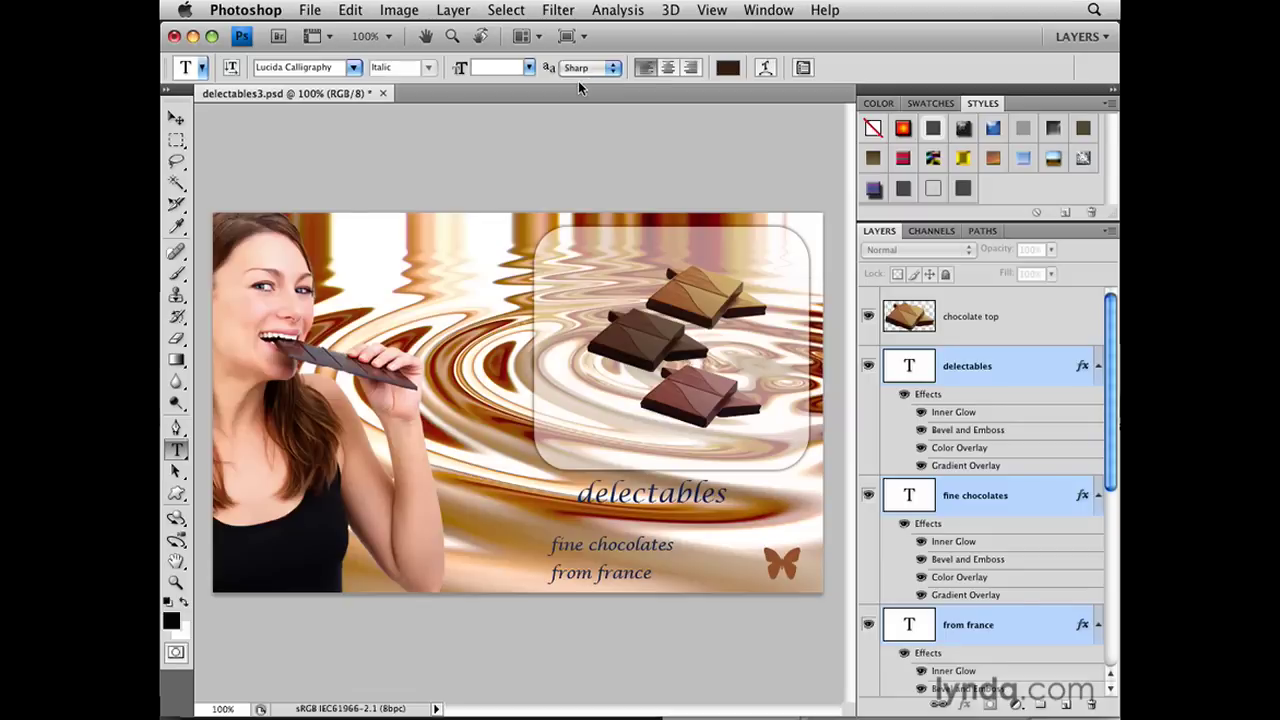
left_click(176, 120)
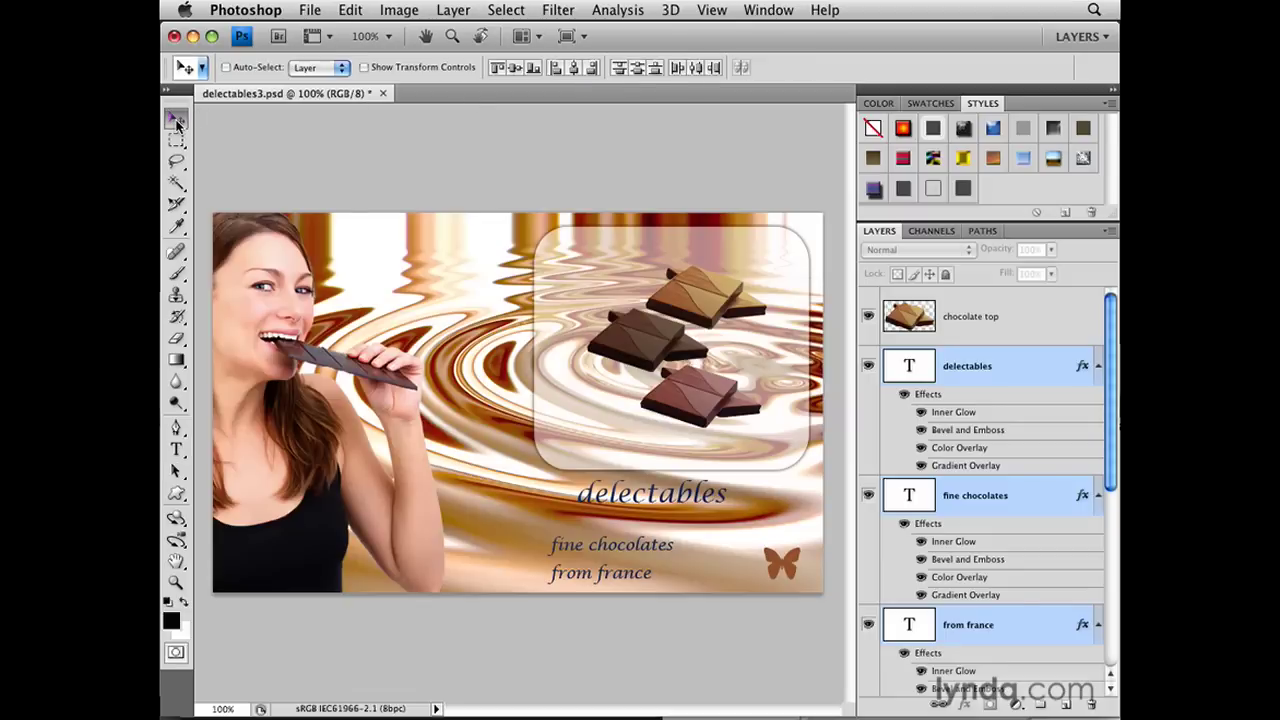
Step: Align the text lines' left edges, then select only the chocolate top layer
left_click(556, 70)
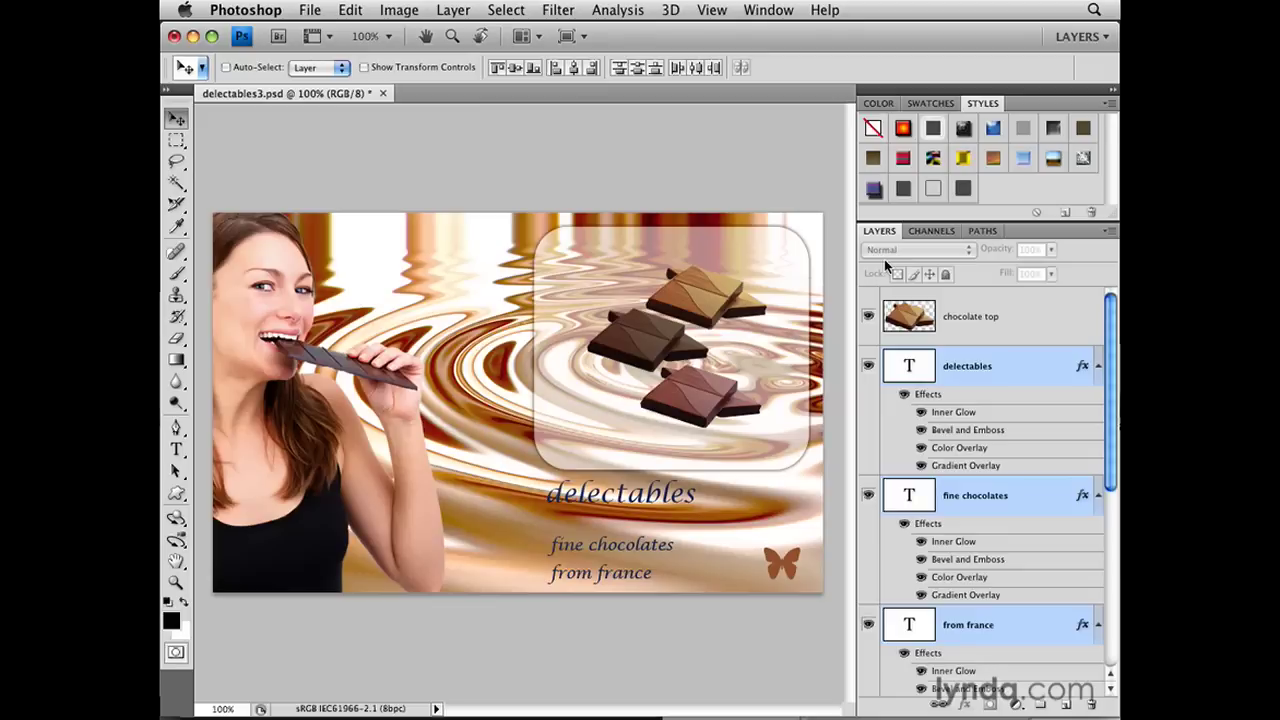
left_click(1030, 328)
left_click_drag(1111, 330, 1111, 450)
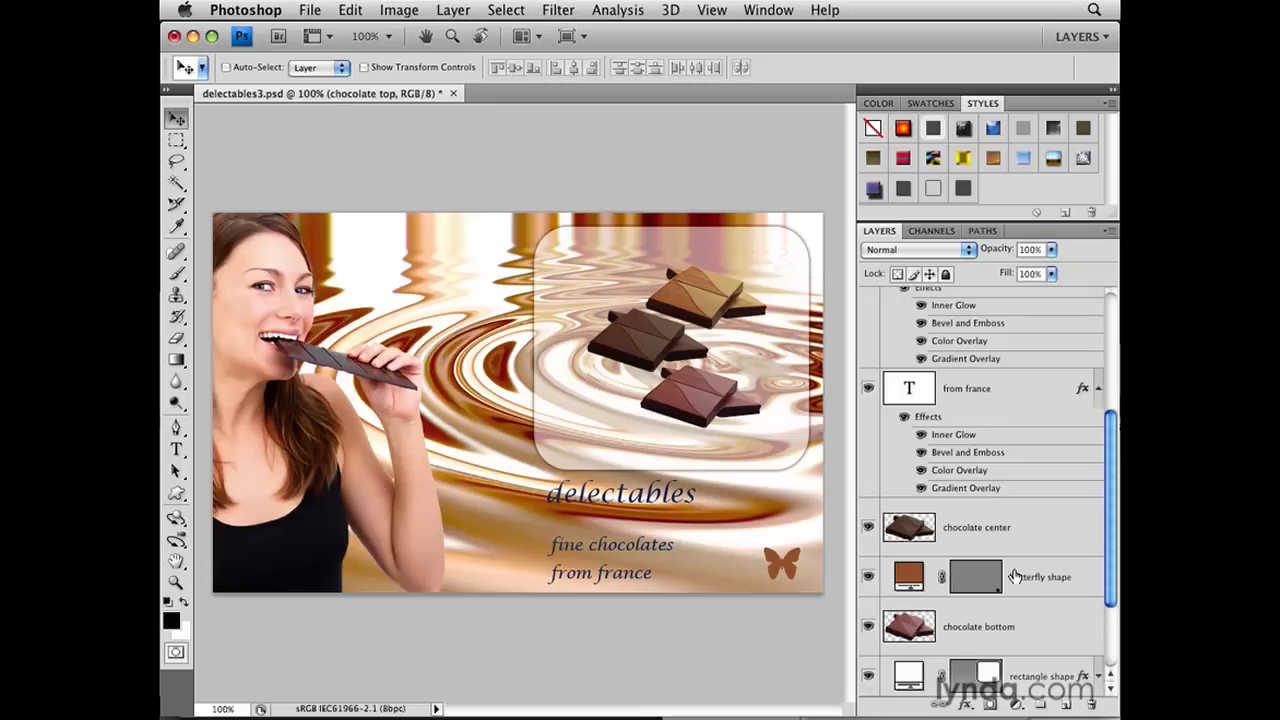
Step: Select the chocolate center and chocolate bottom layers together
left_click(970, 530, "super")
left_click_drag(1113, 556, 1110, 617)
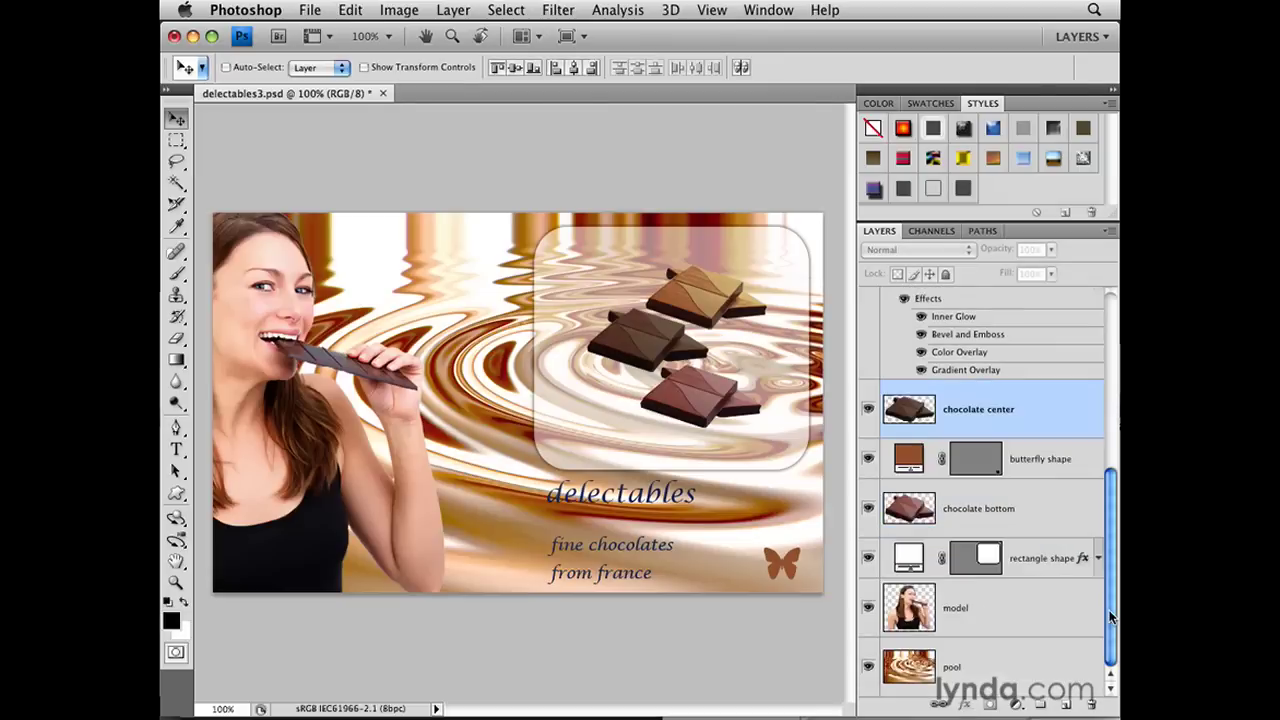
left_click(1019, 526, "super")
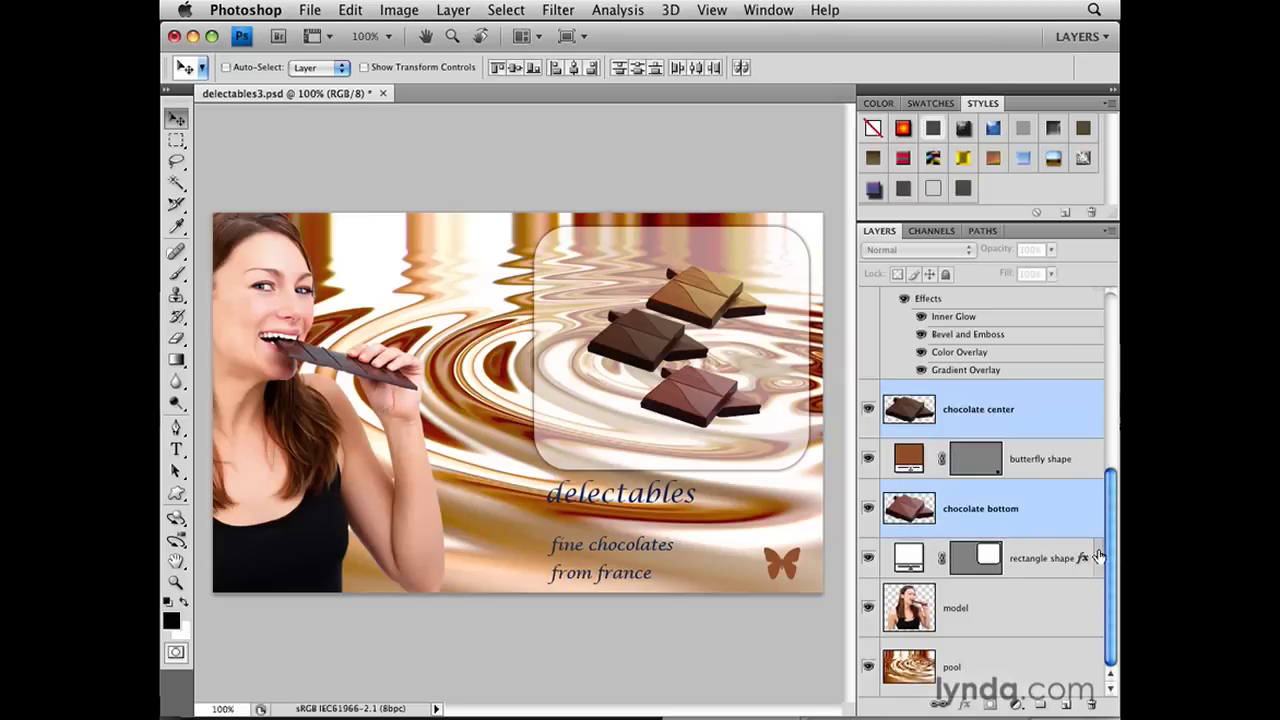
Step: Try the Brush on both layers, dismiss the multiple-layers alert, and switch to the Dodge tool
left_click(177, 273)
left_click(637, 324)
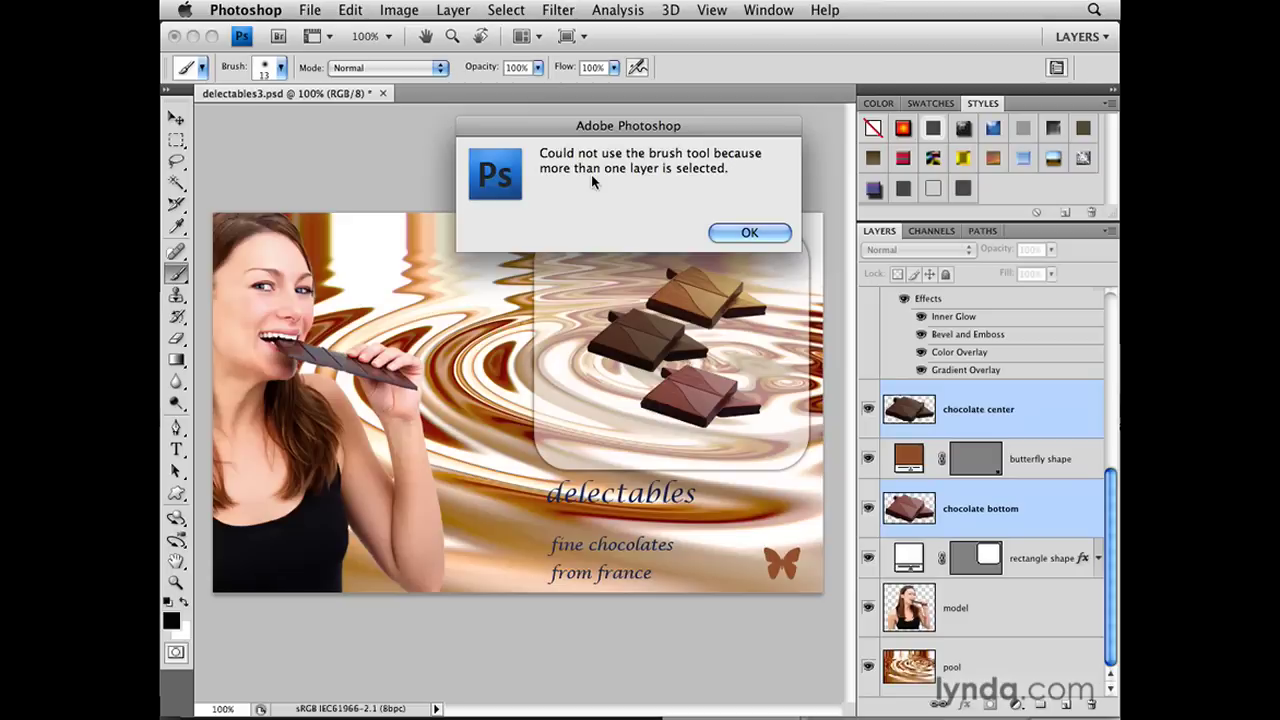
left_click(733, 233)
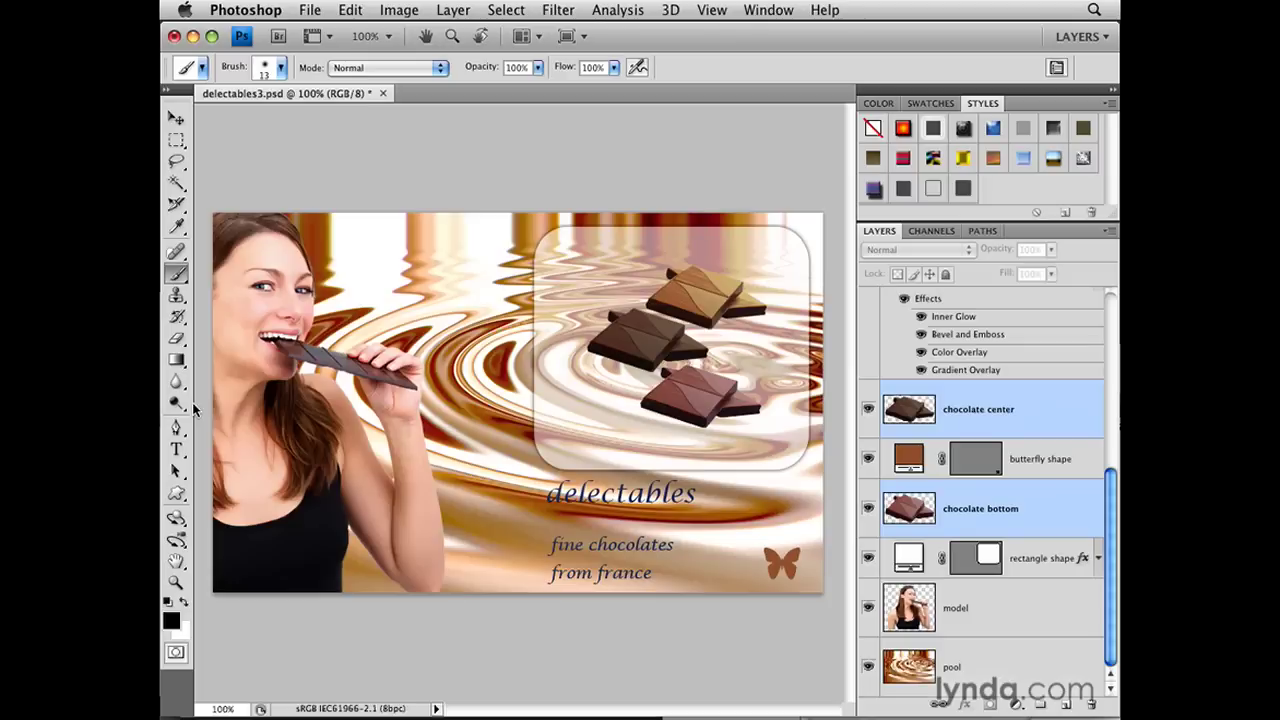
mouse_move(173, 410)
left_mouse_down()
mouse_move(205, 434)
mouse_move(202, 261)
left_mouse_up()
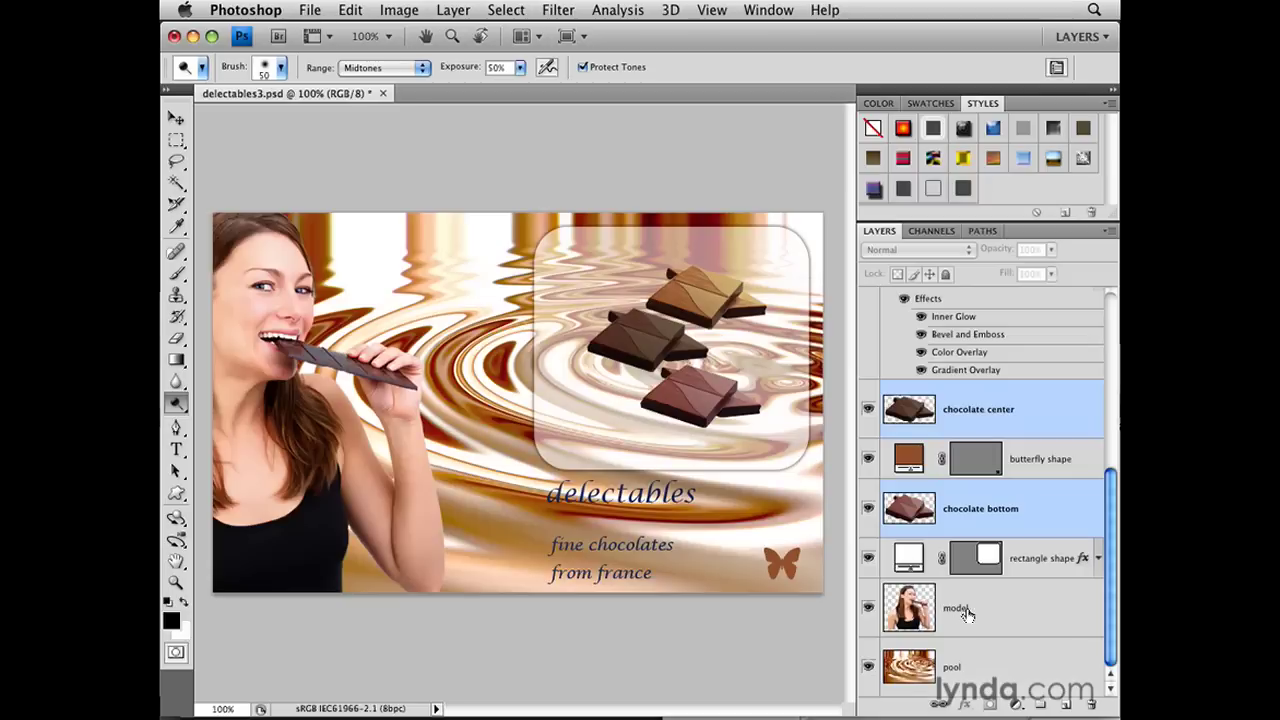
left_click(492, 12)
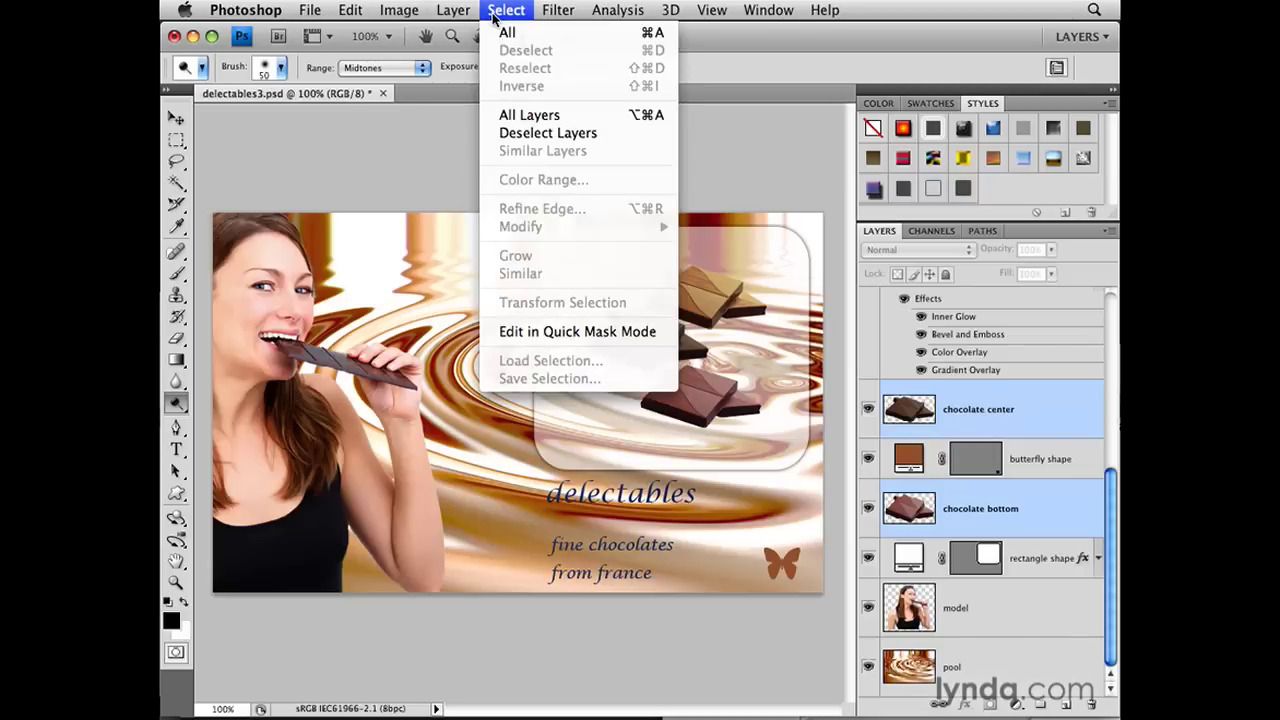
Step: Deselect all layers, attempt a Dodge stroke on the canvas, and dismiss the no-layers-selected warning
left_click(517, 138)
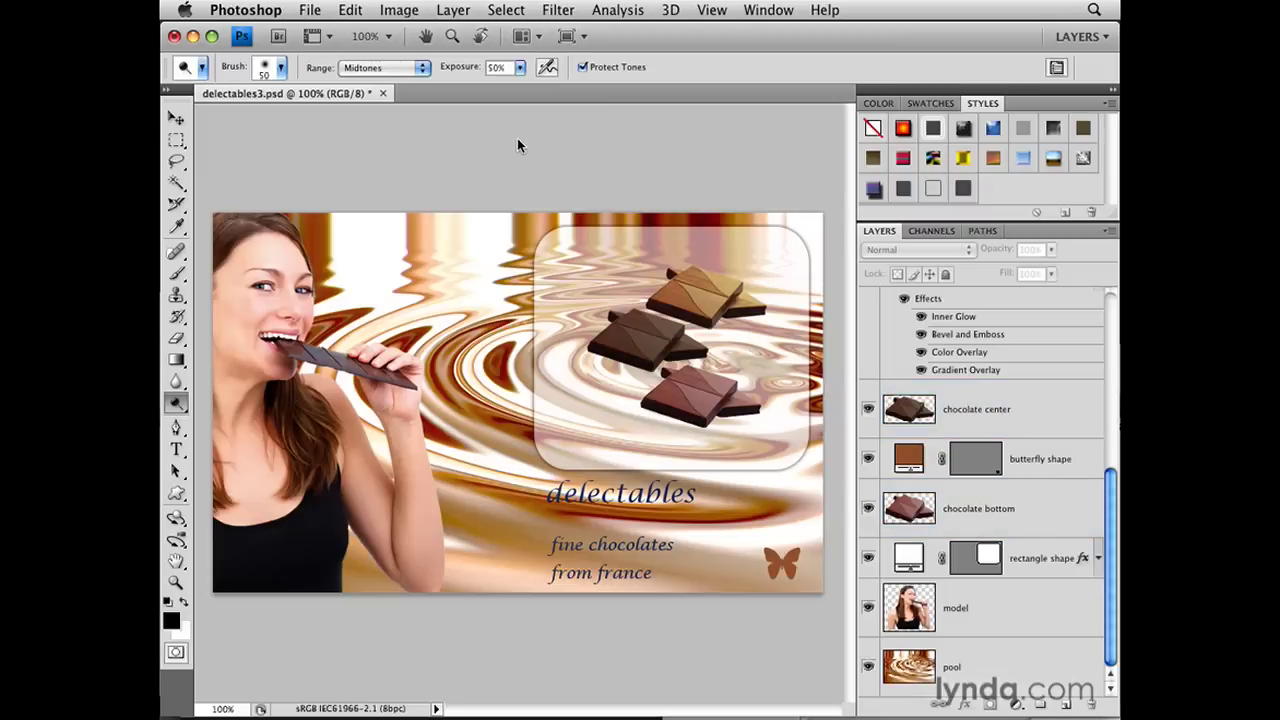
left_click(549, 288)
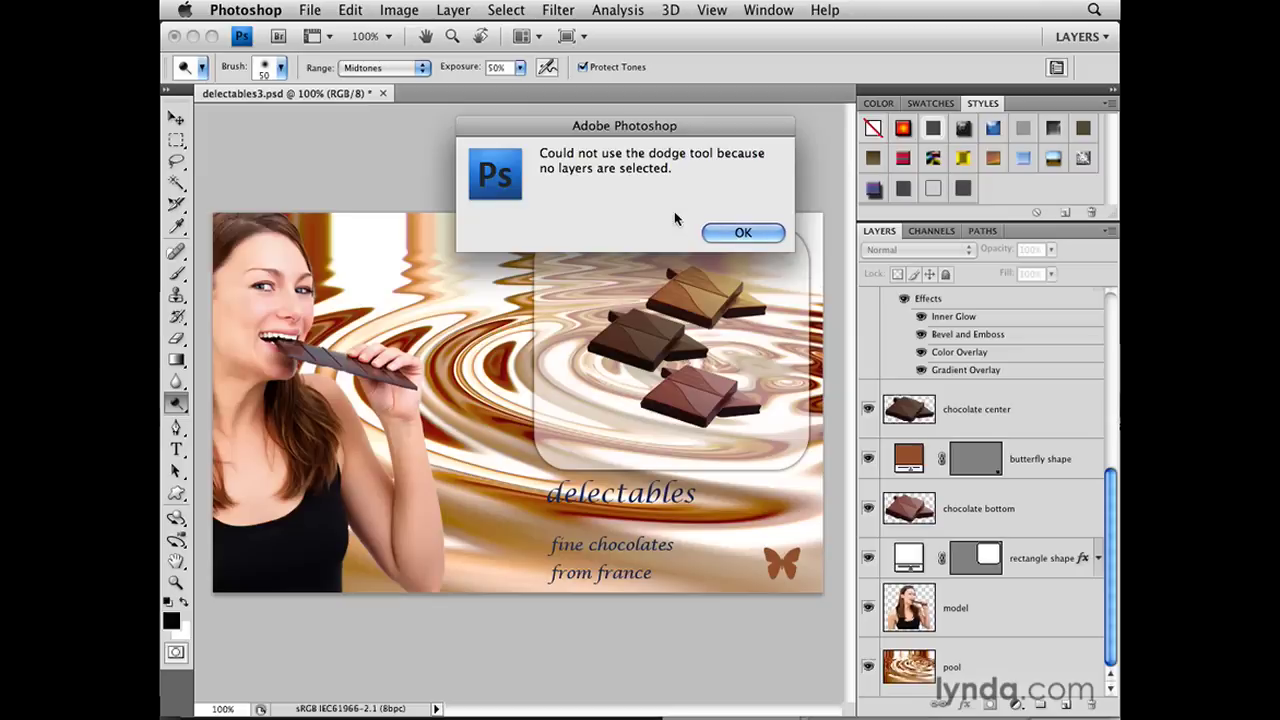
left_click(737, 232)
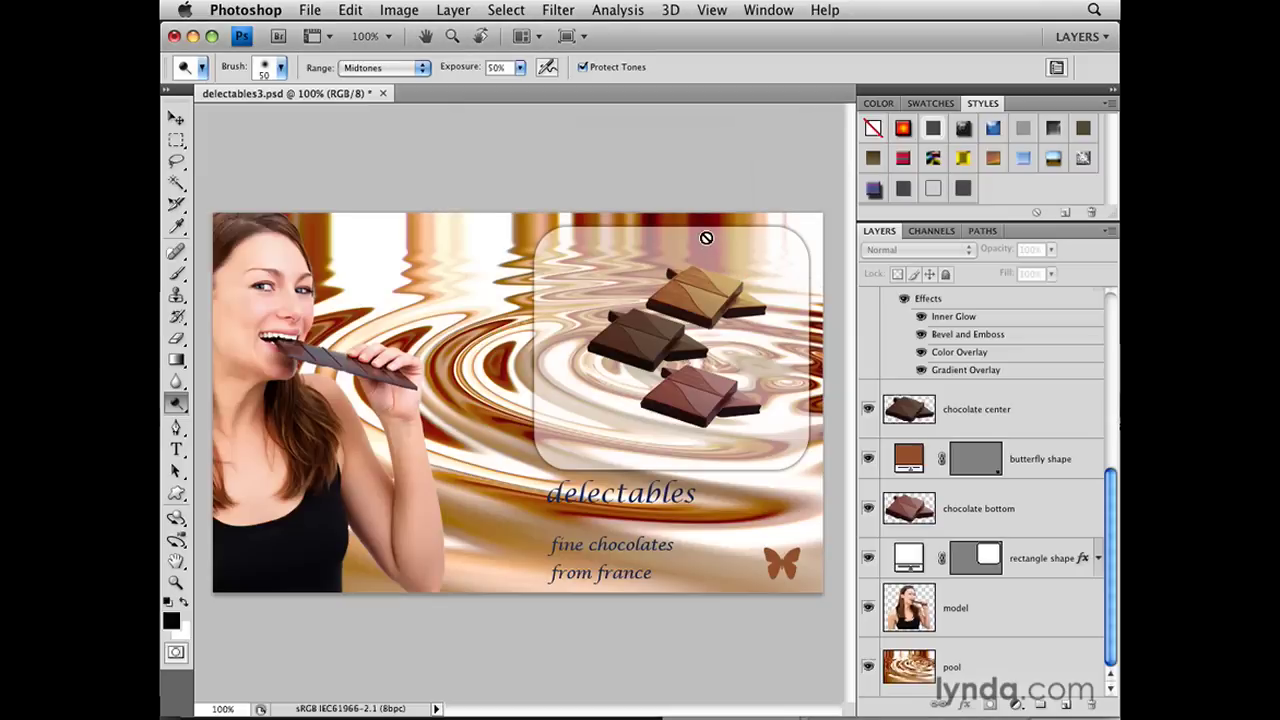